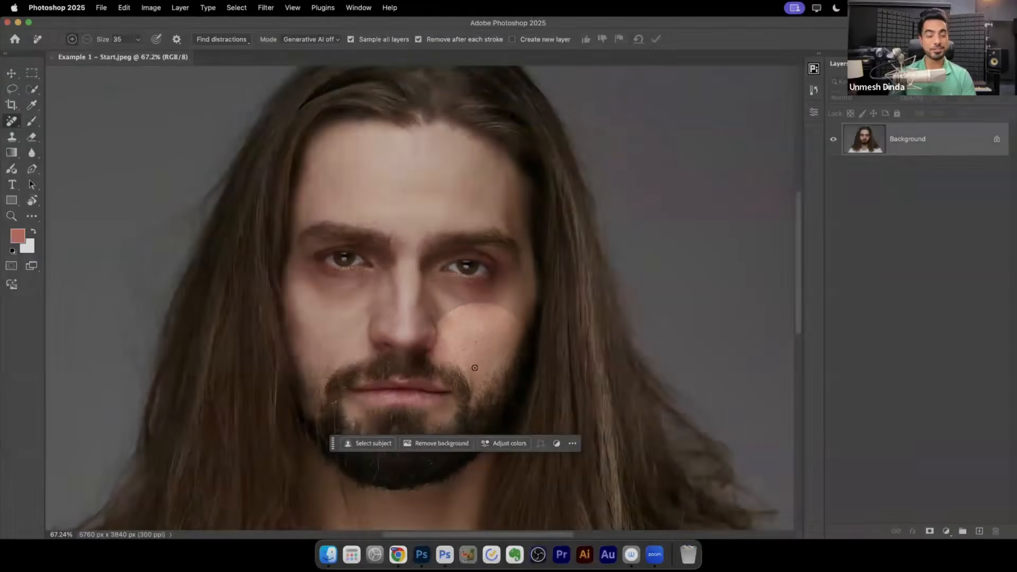
# Create a new 2000 x 2000 px document at 300 ppi from the recent 2000 pixel grid preset.
pyautogui.press('d')
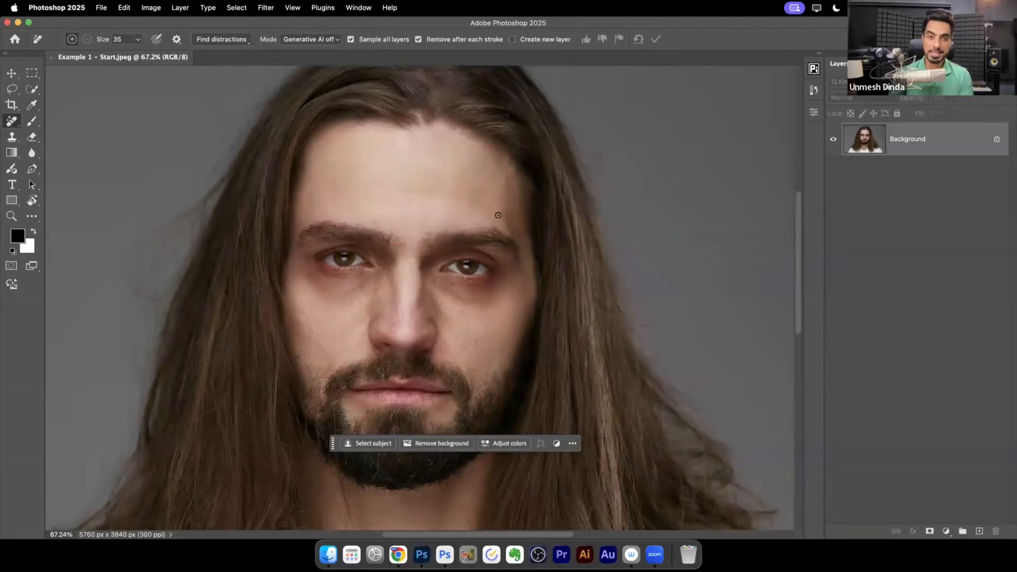
pyautogui.click(101, 7)
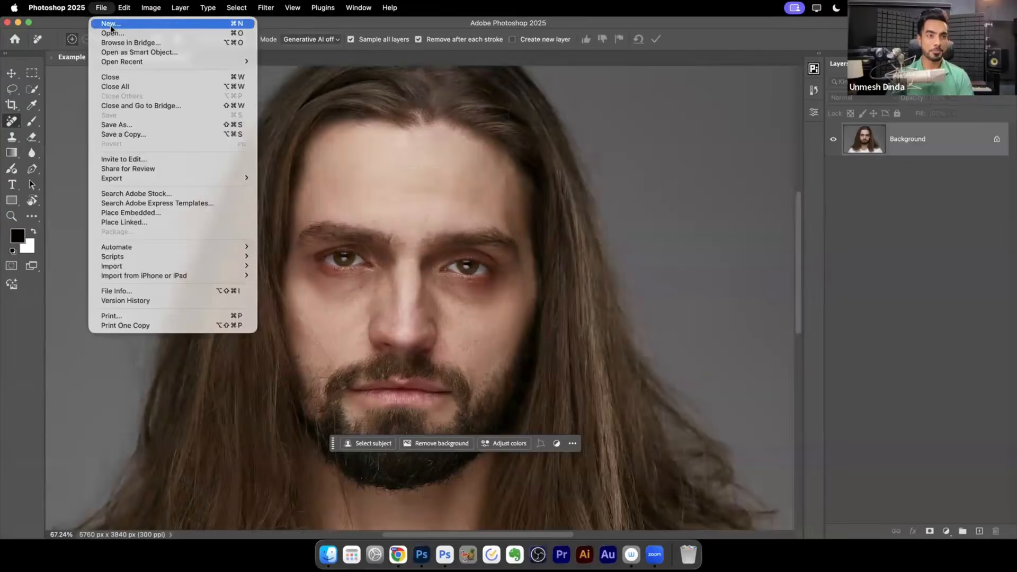
pyautogui.click(113, 24)
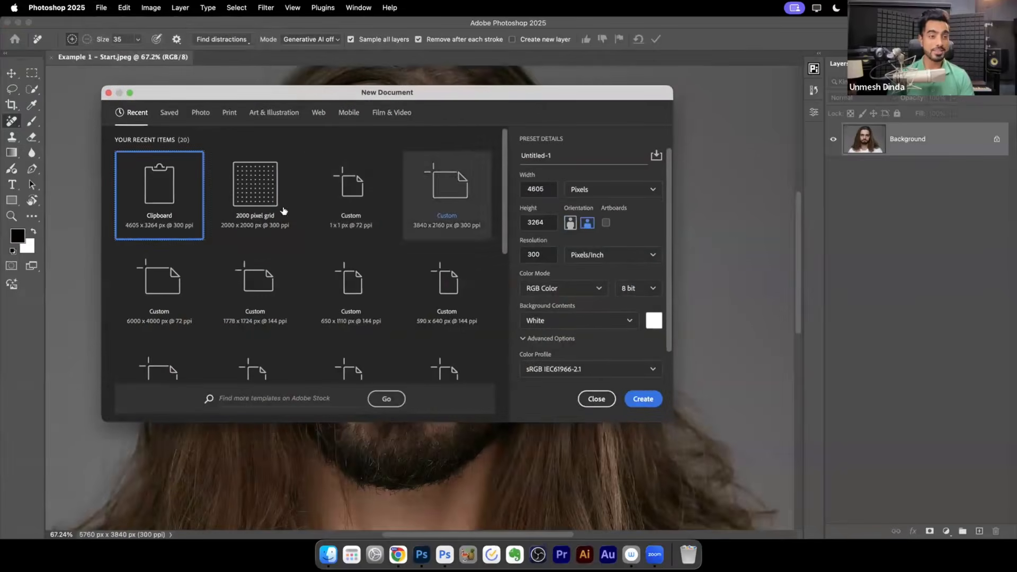
pyautogui.click(254, 186)
pyautogui.click(642, 399)
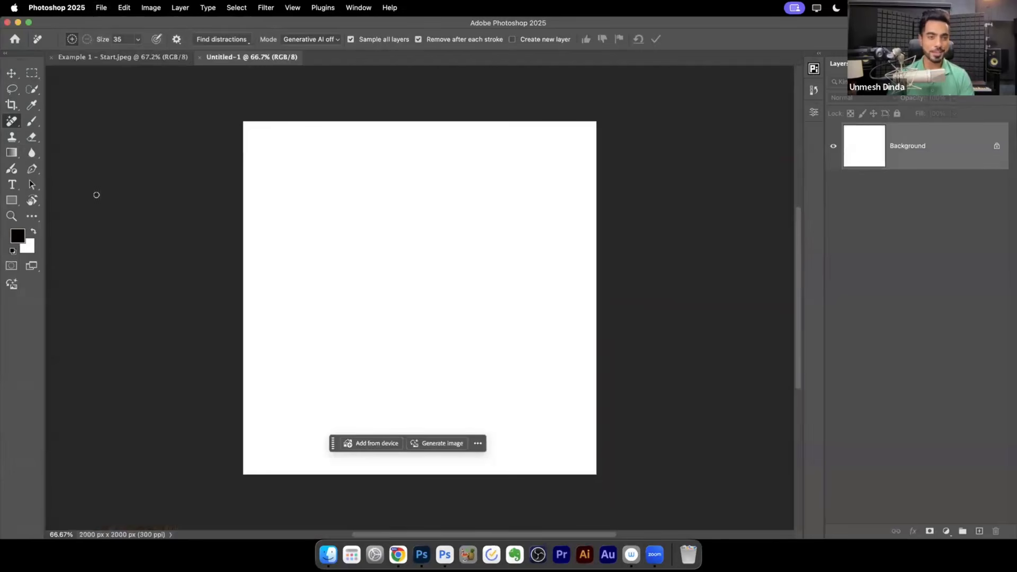
# Set the foreground color to red (ff0000) and the background color to bright yellow for the Gradient tool.
pyautogui.click(11, 153)
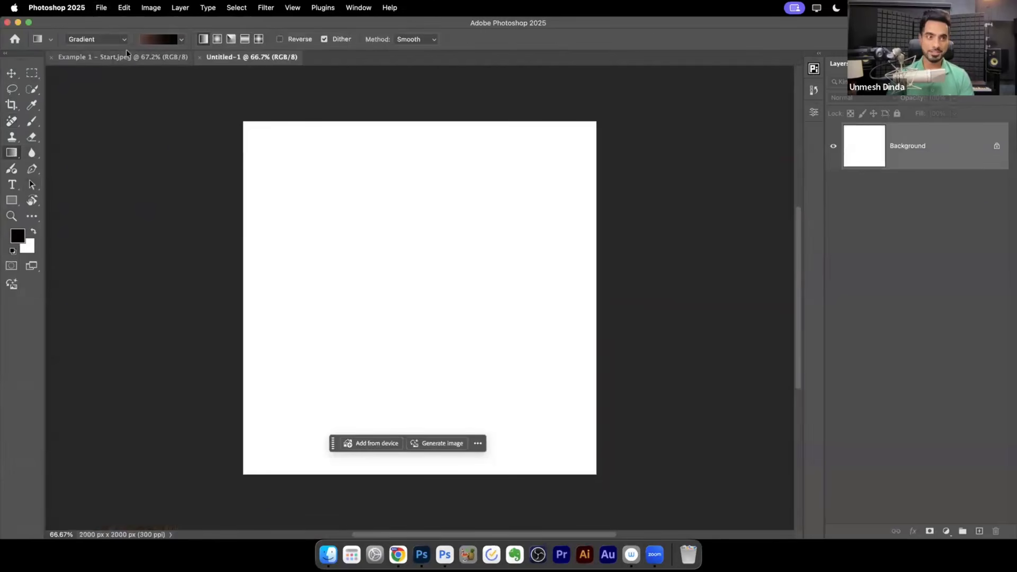
pyautogui.click(18, 236)
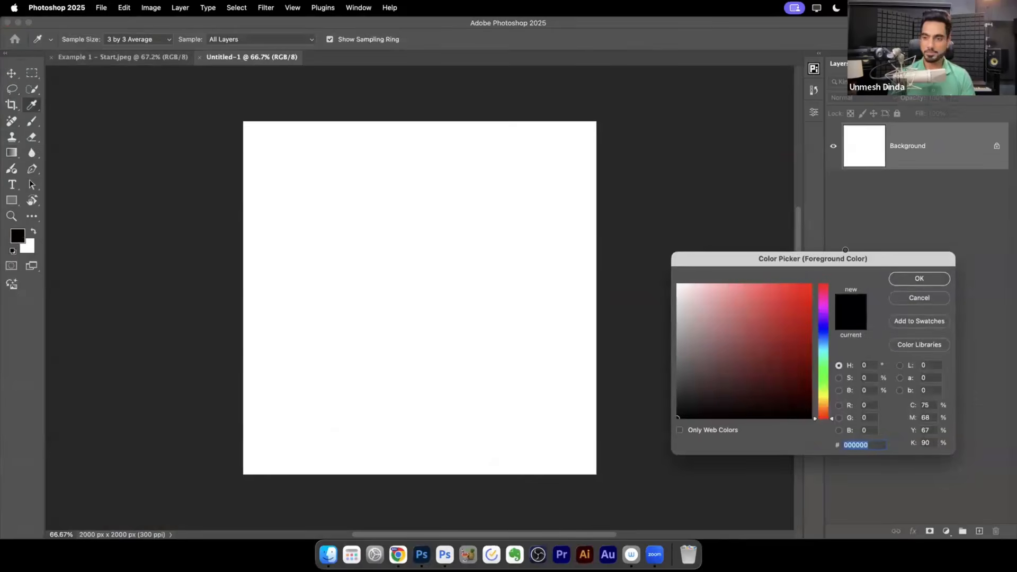
pyautogui.write('ff0000')
pyautogui.click(907, 282)
pyautogui.click(31, 248)
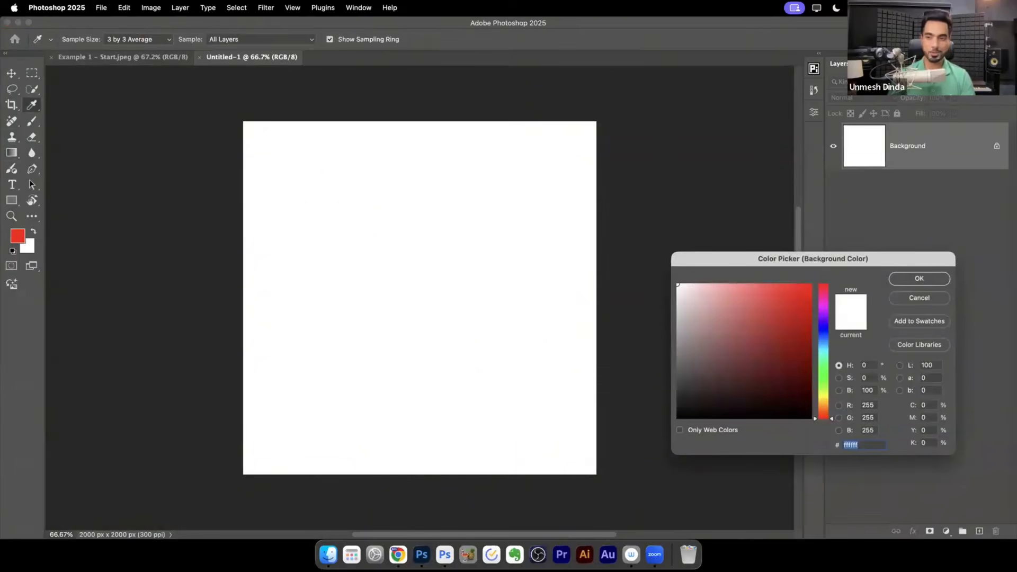
pyautogui.click(826, 396)
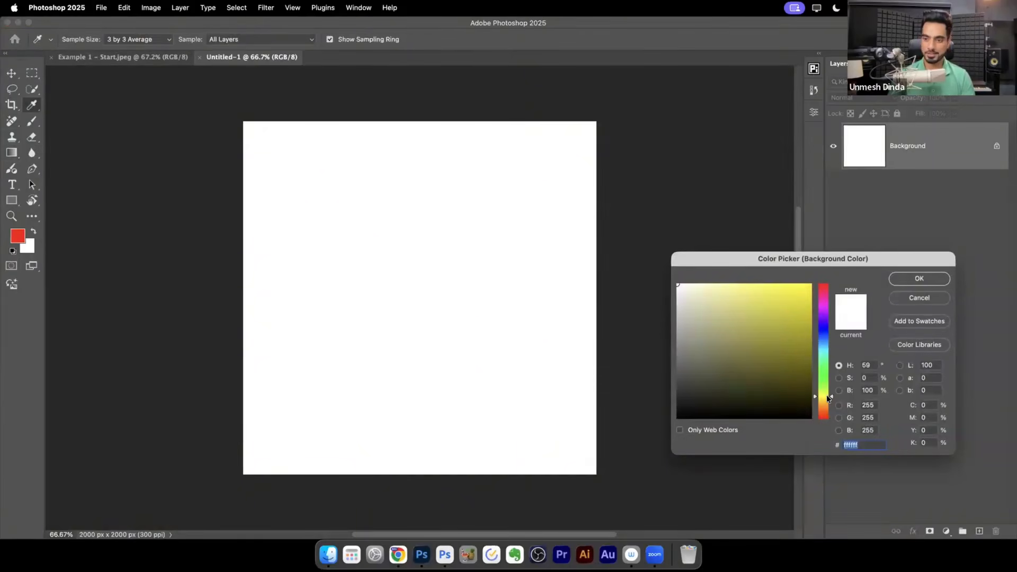
pyautogui.moveTo(809, 286); pyautogui.dragTo(836, 268)
pyautogui.click(927, 281)
# Fill the canvas with a vertical foreground-to-background linear gradient, red at the bottom and yellow at the top.
pyautogui.scroll(-2, 339, 194)
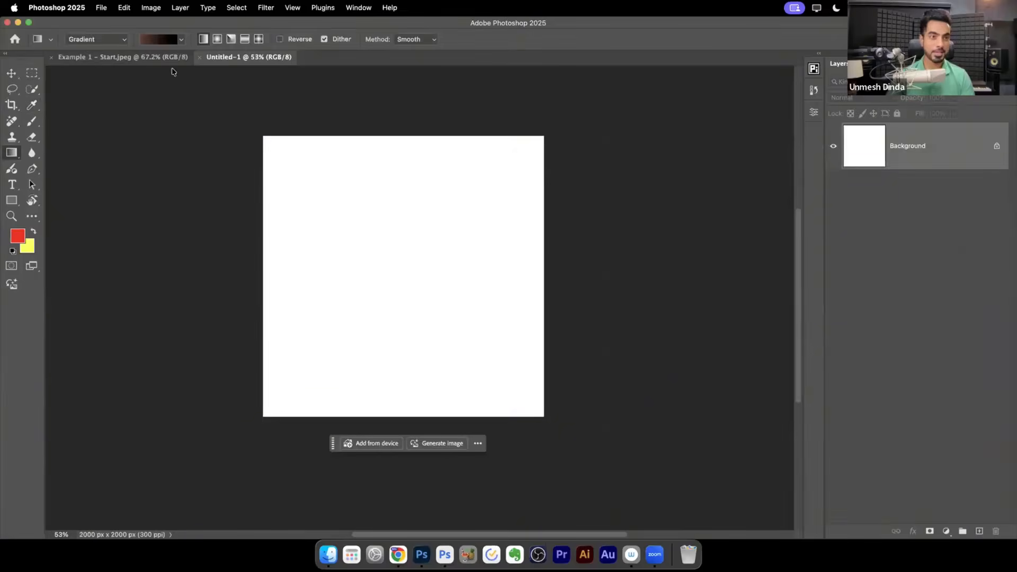
pyautogui.click(181, 39)
pyautogui.click(104, 59)
pyautogui.click(117, 75)
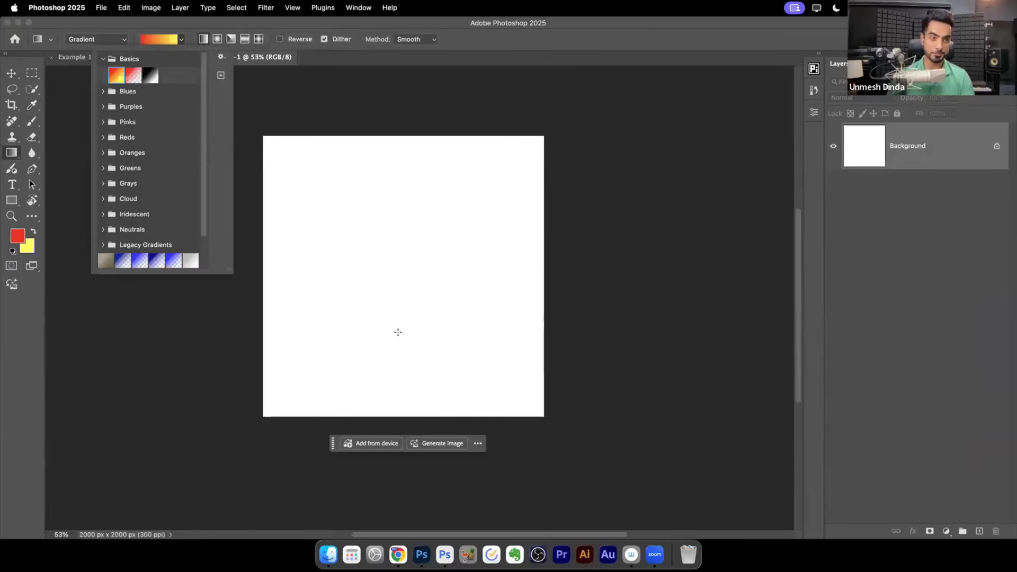
pyautogui.moveTo(406, 402); pyautogui.dragTo(406, 146)
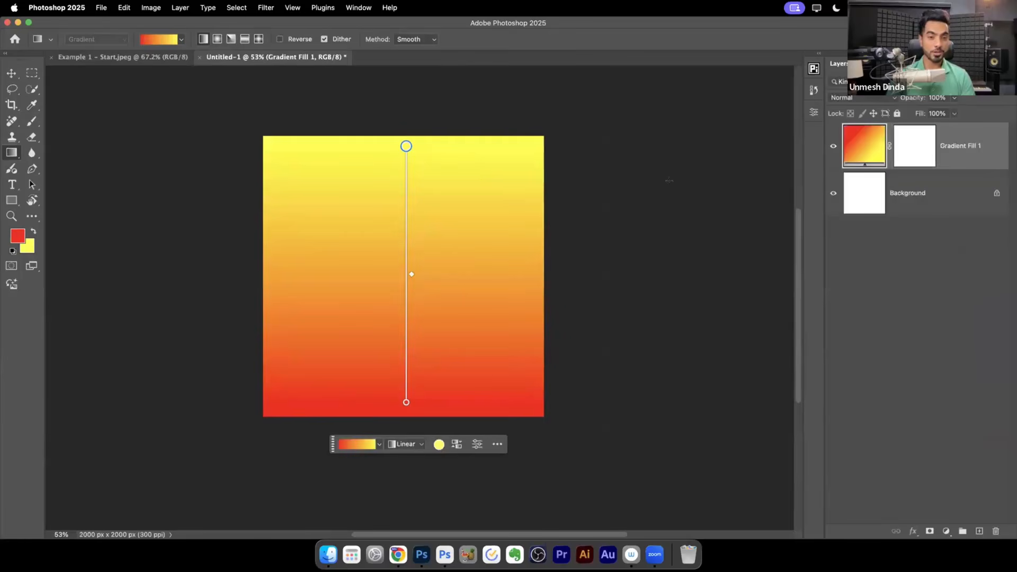
pyautogui.click(854, 224)
pyautogui.press('super+0')
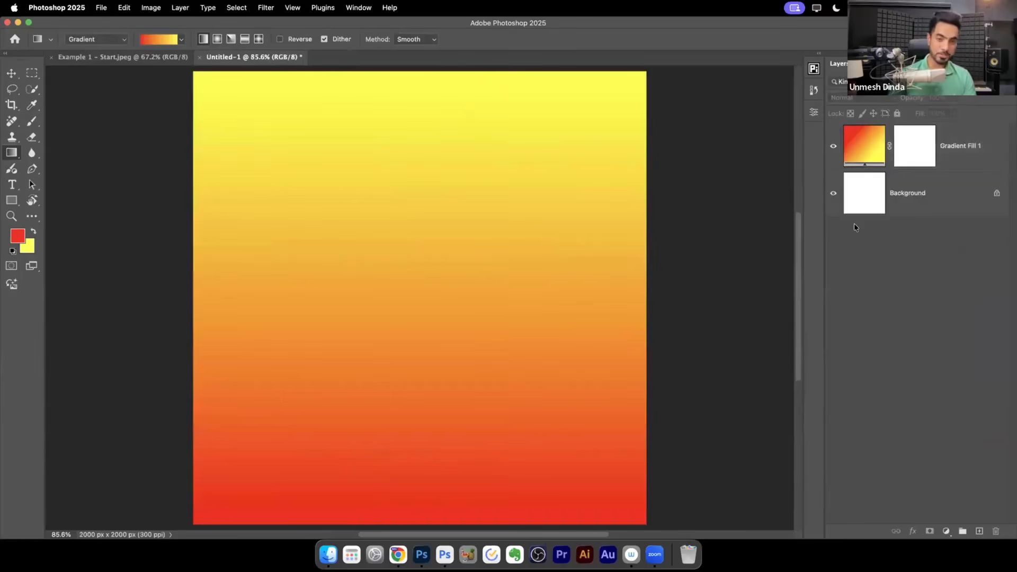
pyautogui.moveTo(419, 176); pyautogui.dragTo(405, 206)
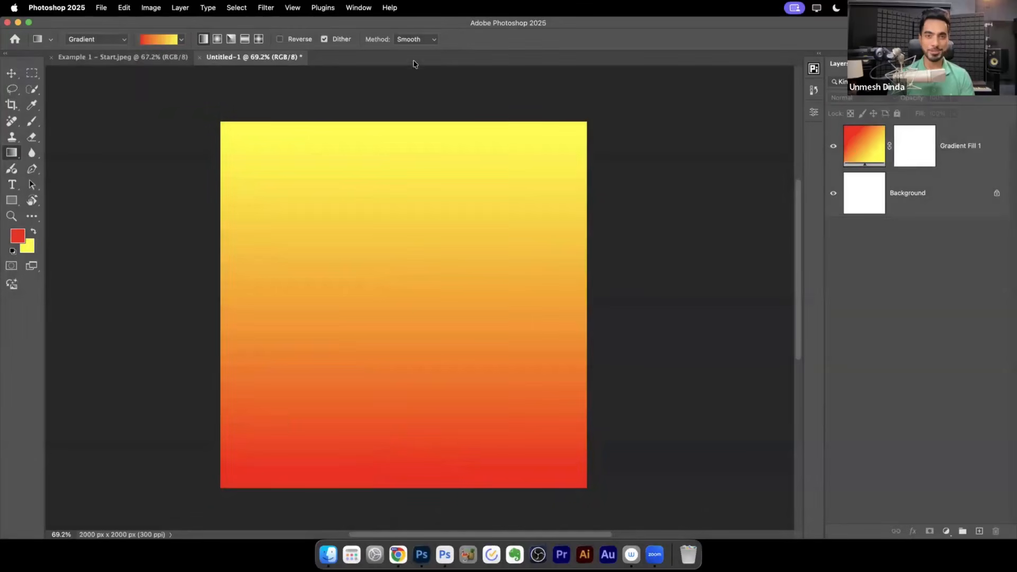
pyautogui.press('super+Tab')
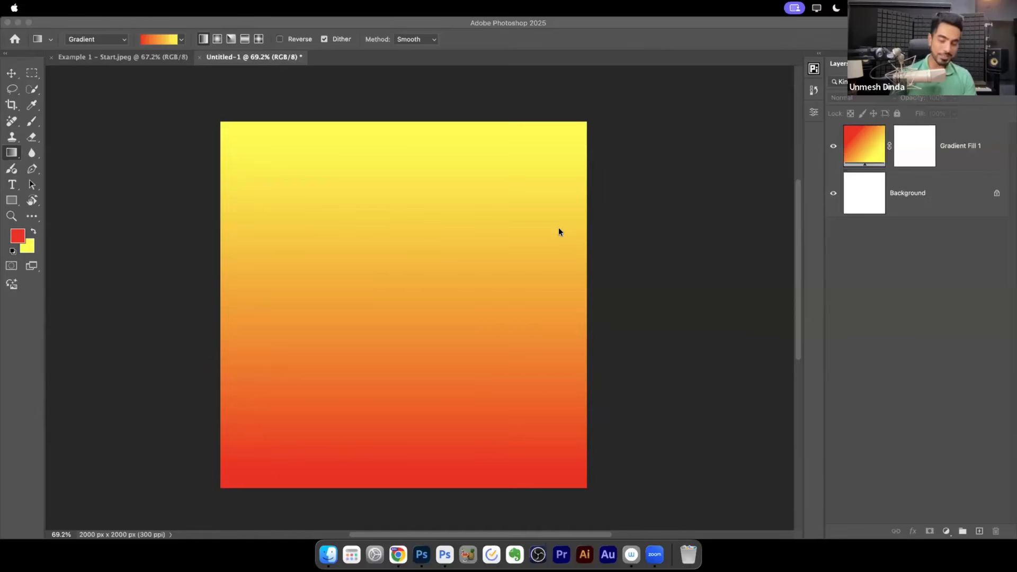
pyautogui.click(704, 215)
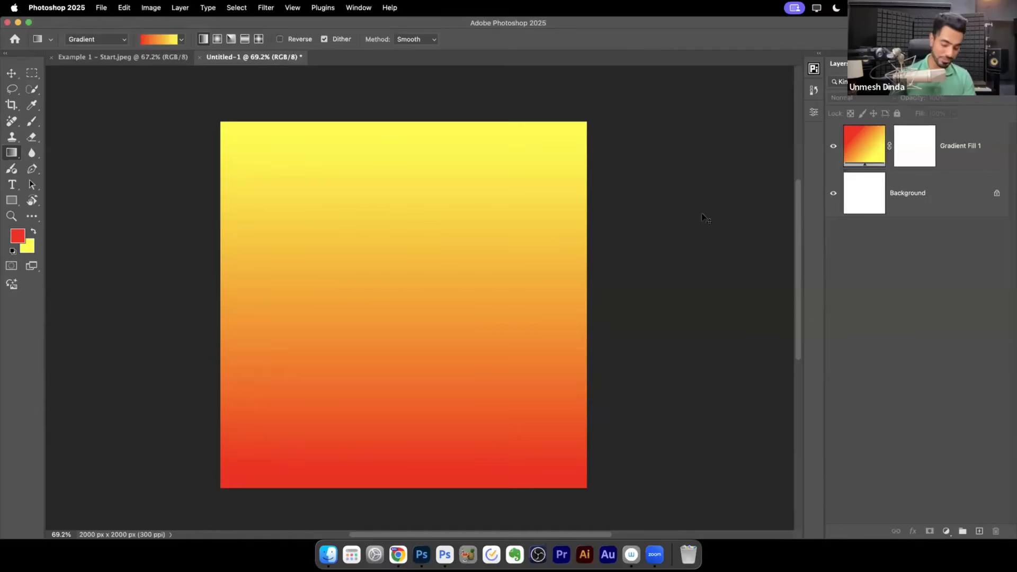
pyautogui.press('super+0')
pyautogui.press('super+minus')
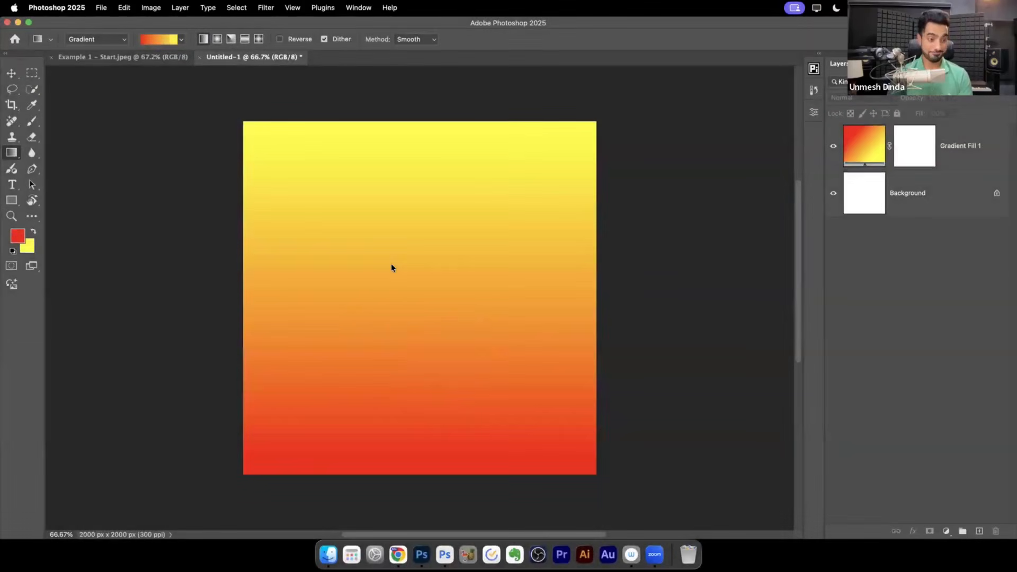
pyautogui.press('super+Tab')
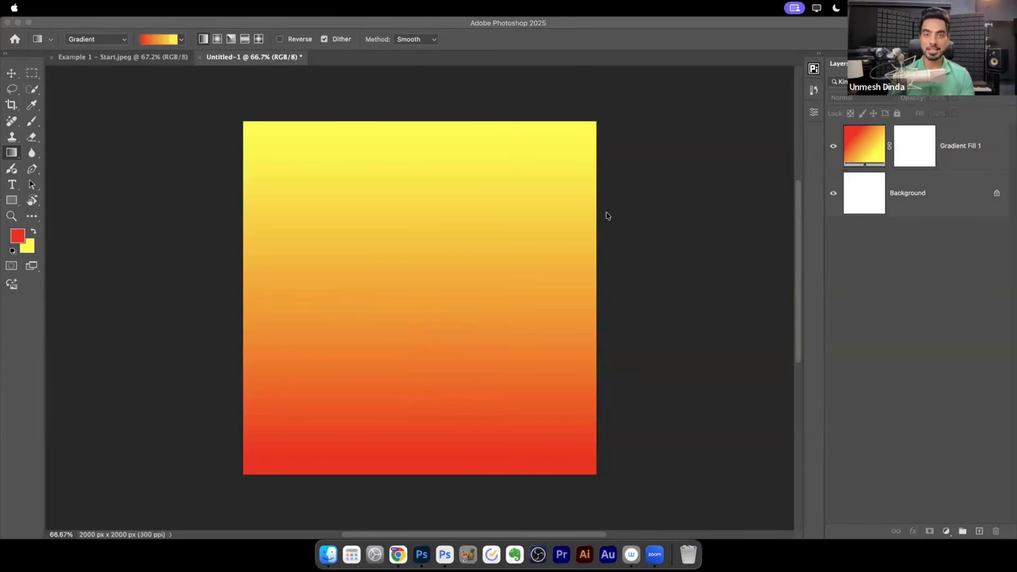
pyautogui.click(914, 281)
# Try desaturating the gradient with a Hue/Saturation adjustment layer at Saturation -100, and delete that layer.
pyautogui.click(948, 170)
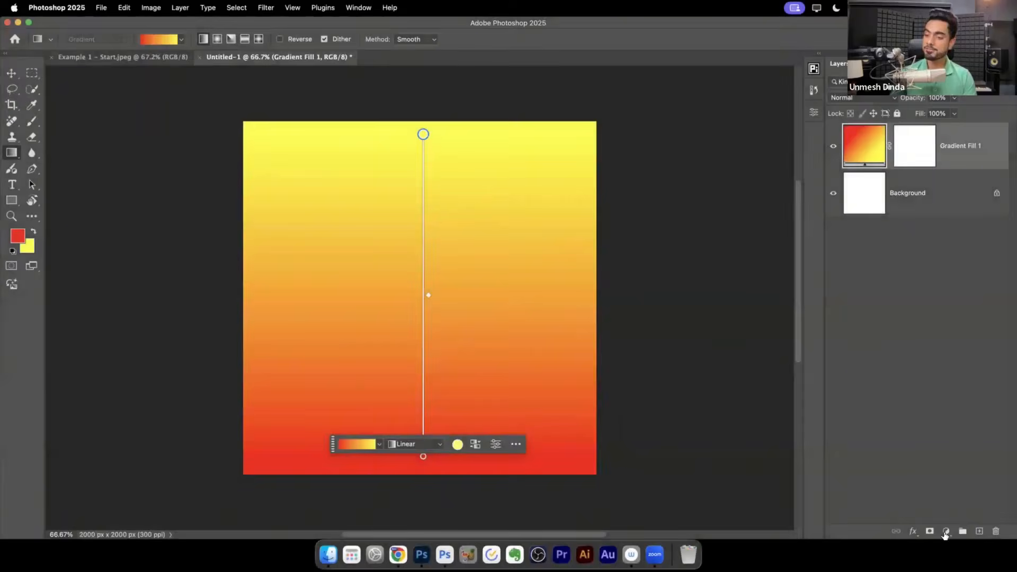
pyautogui.click(946, 531)
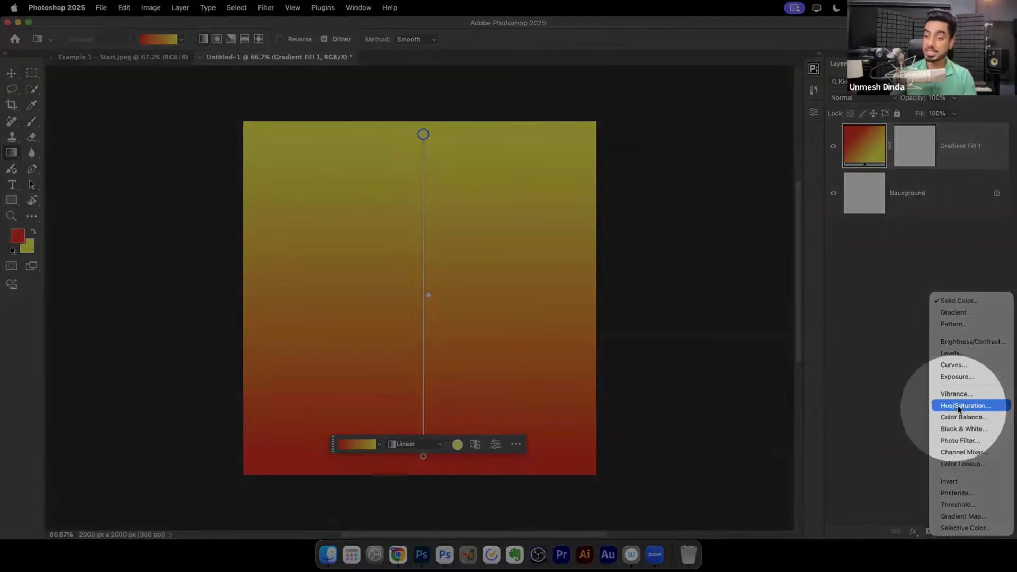
pyautogui.press('Escape')
pyautogui.click(948, 412)
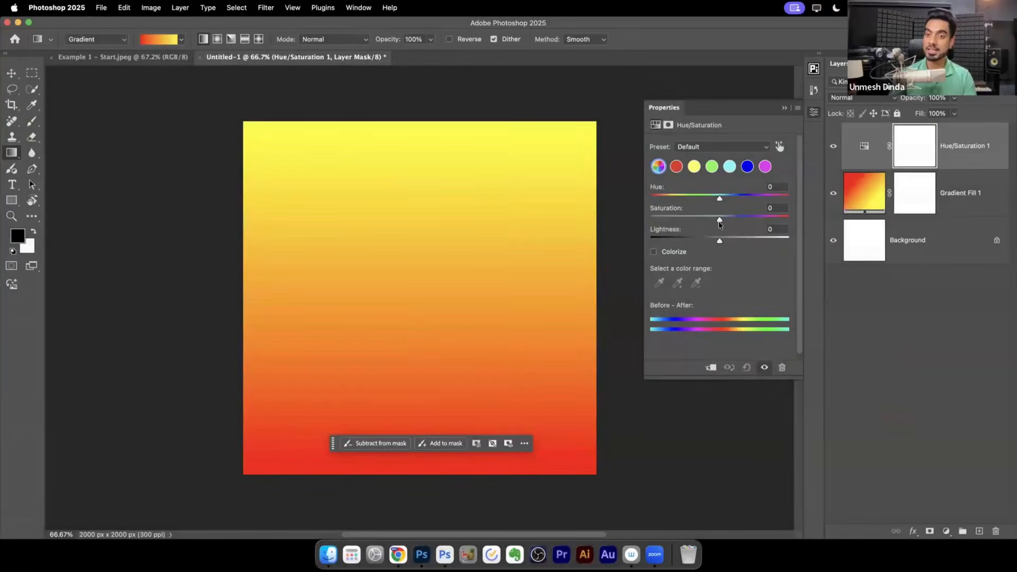
pyautogui.moveTo(719, 219); pyautogui.dragTo(583, 253)
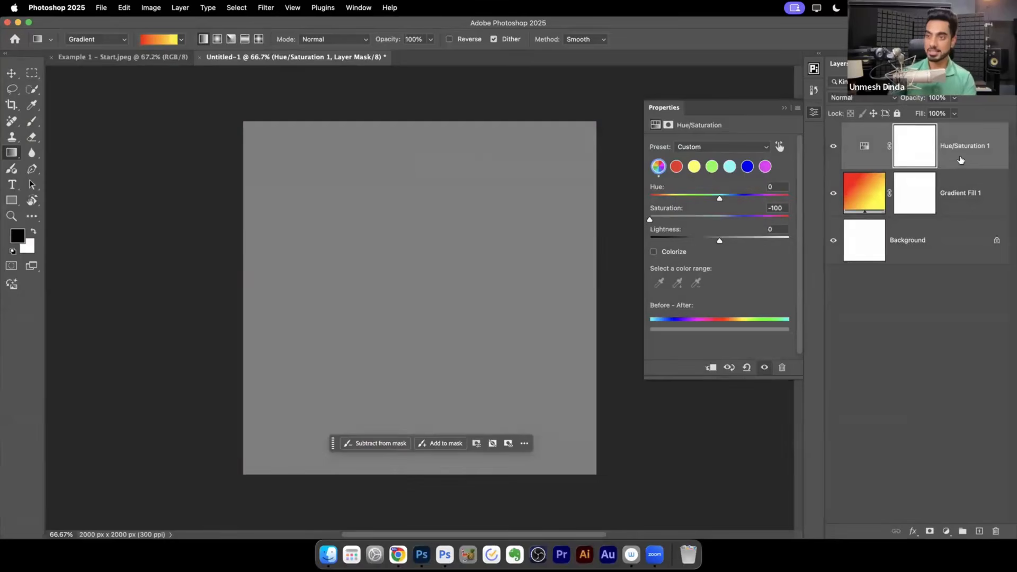
pyautogui.moveTo(961, 158); pyautogui.dragTo(995, 532)
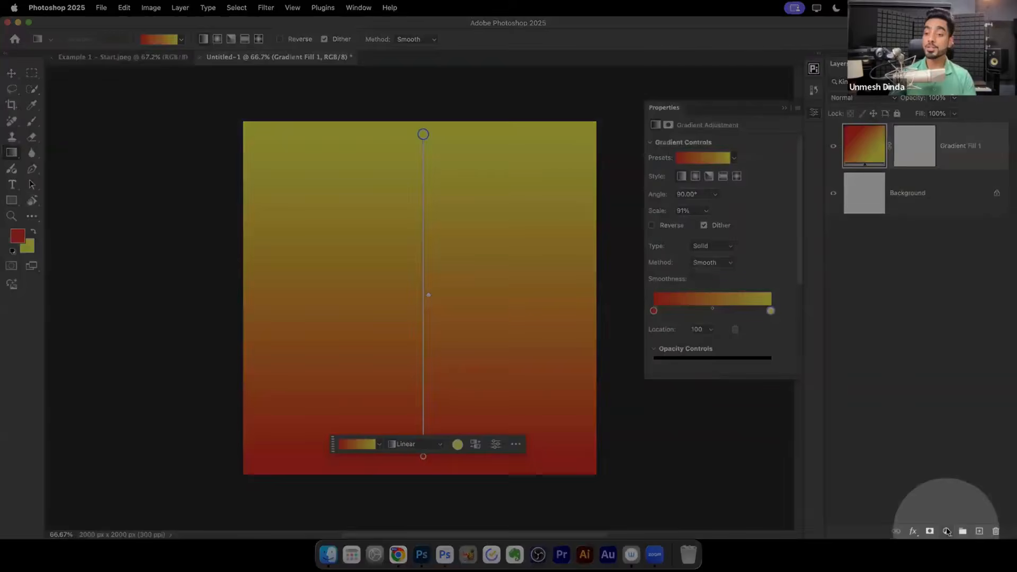
# Add a neutral grey (7e7e7e) Solid Color fill layer above the gradient and set its blend mode to Color.
pyautogui.click(947, 531)
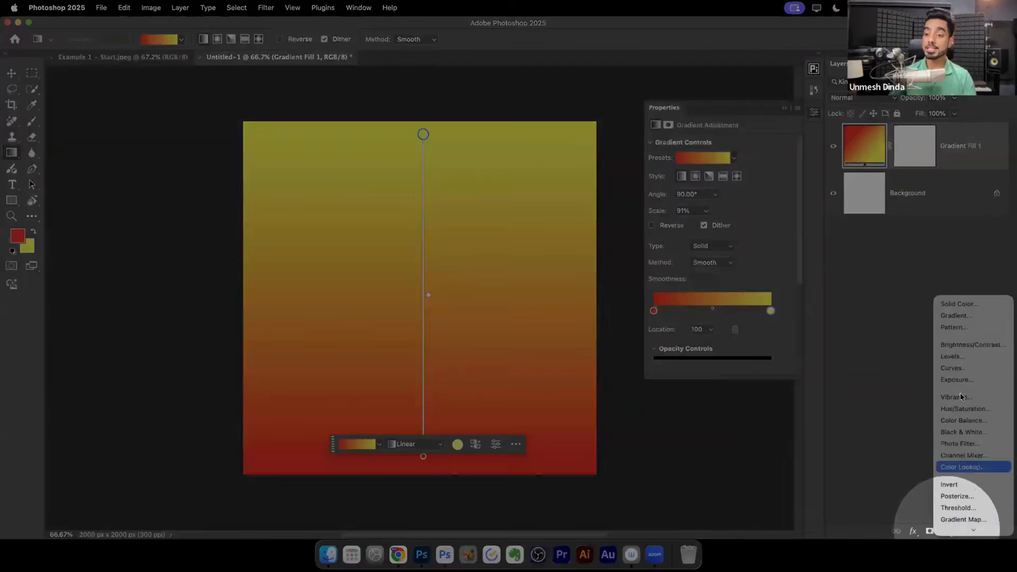
pyautogui.click(966, 306)
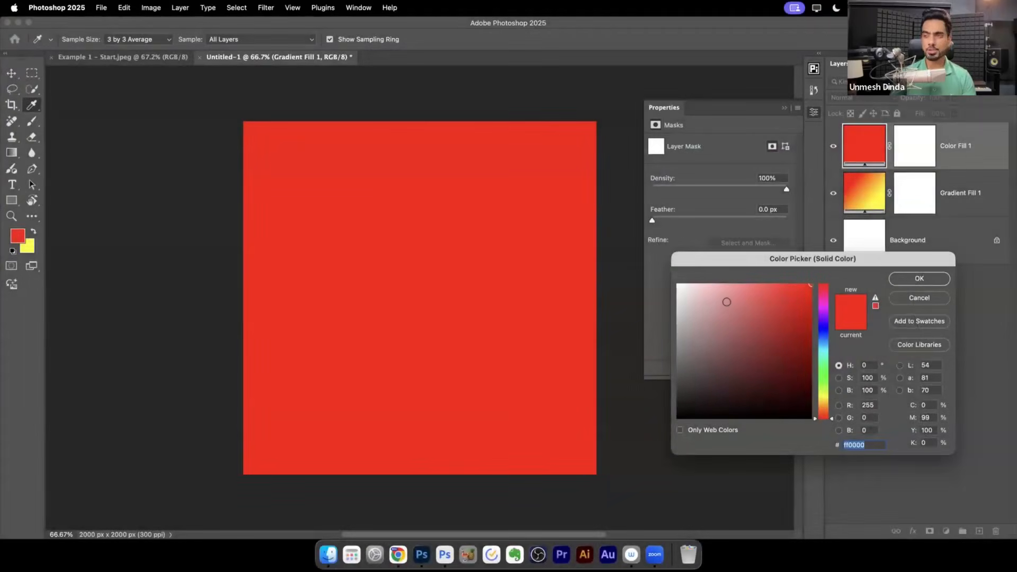
pyautogui.moveTo(726, 302)
pyautogui.mouseDown()
pyautogui.moveTo(673, 286)
pyautogui.moveTo(668, 339)
pyautogui.moveTo(644, 349)
pyautogui.mouseUp()
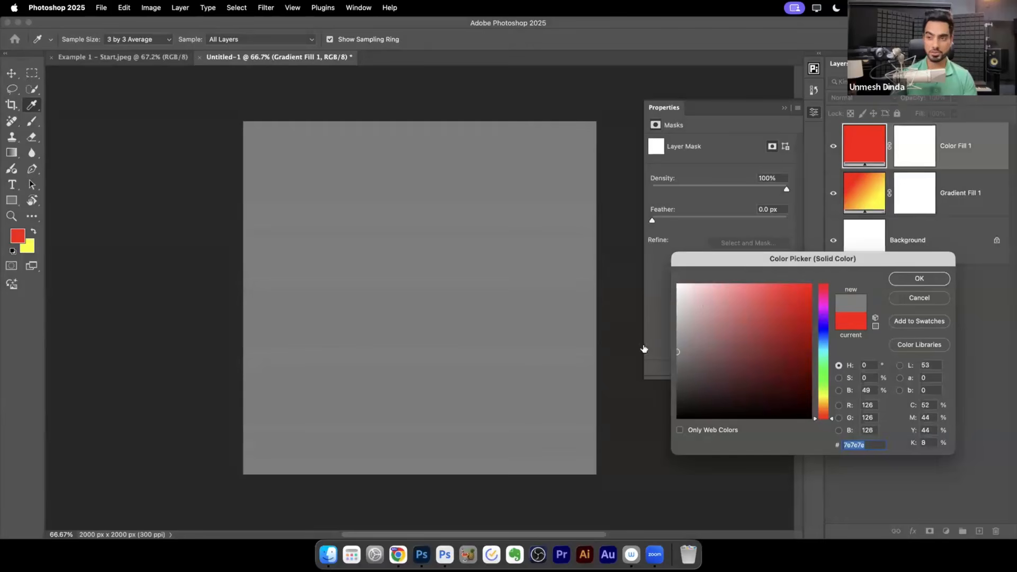
pyautogui.click(905, 282)
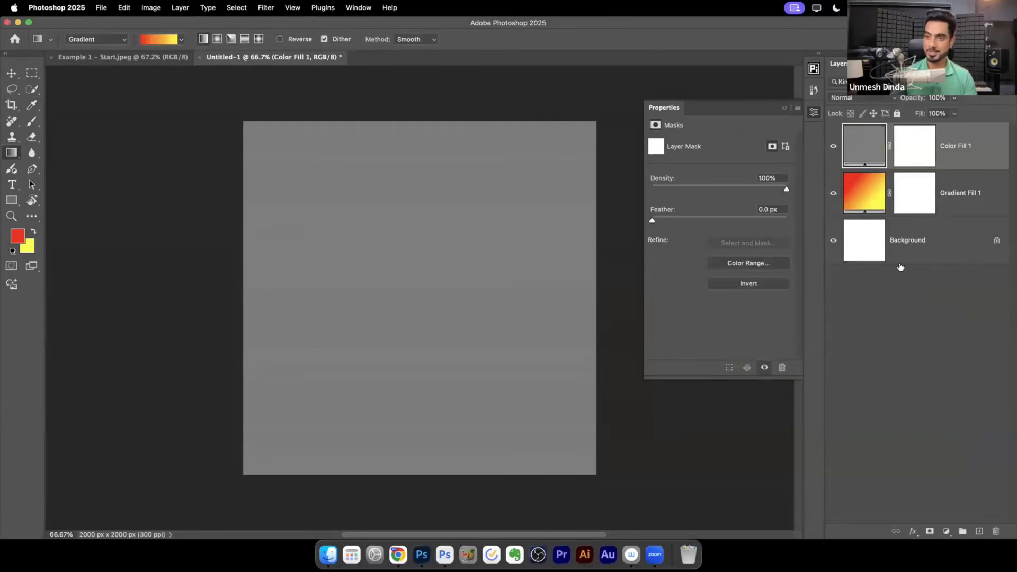
pyautogui.click(843, 99)
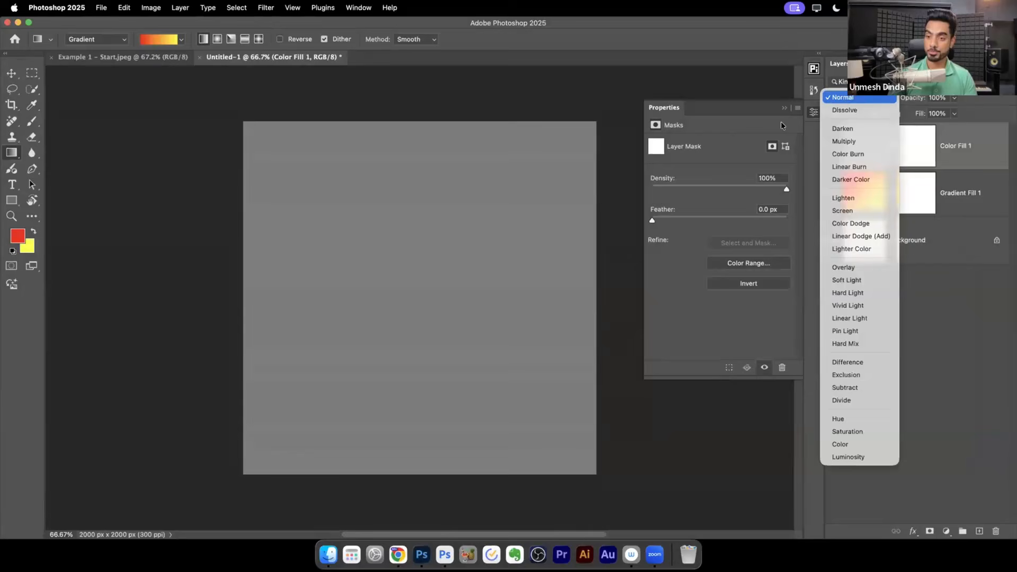
pyautogui.click(849, 445)
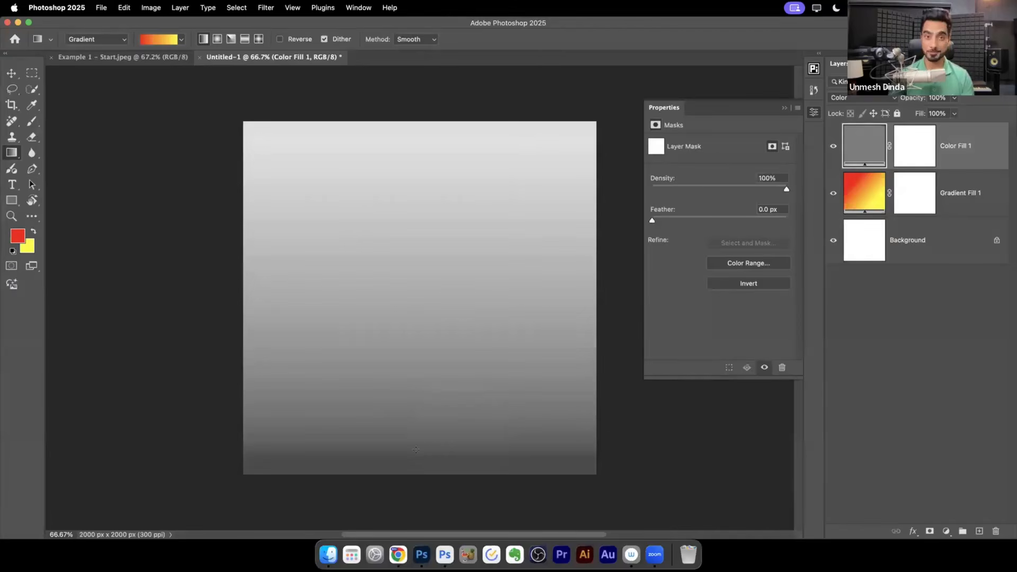
# In the Example 1 – Start.jpeg portrait, add a dark grey Solid Color fill layer with its blend mode set to Color.
pyautogui.click(132, 60)
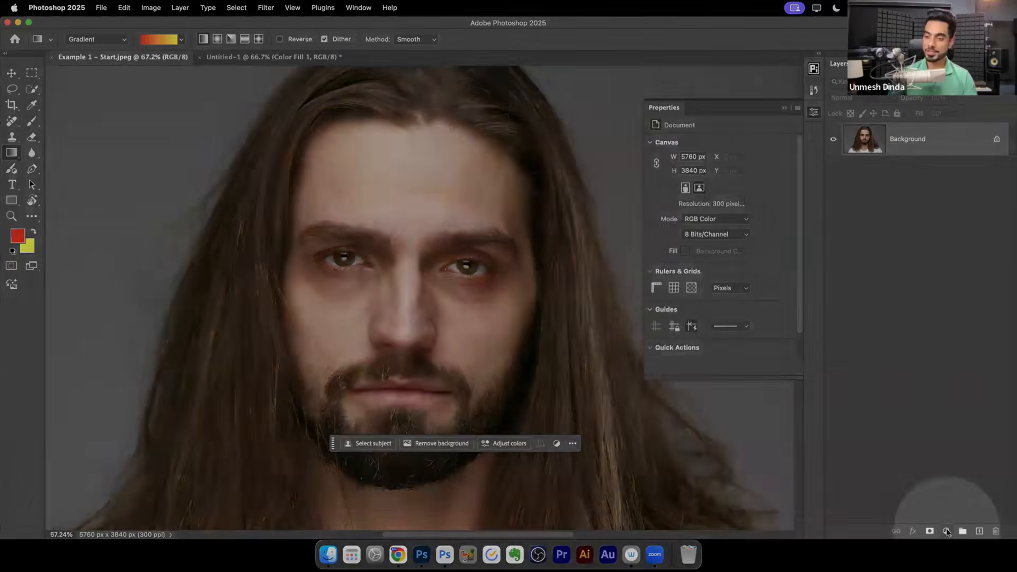
pyautogui.click(947, 531)
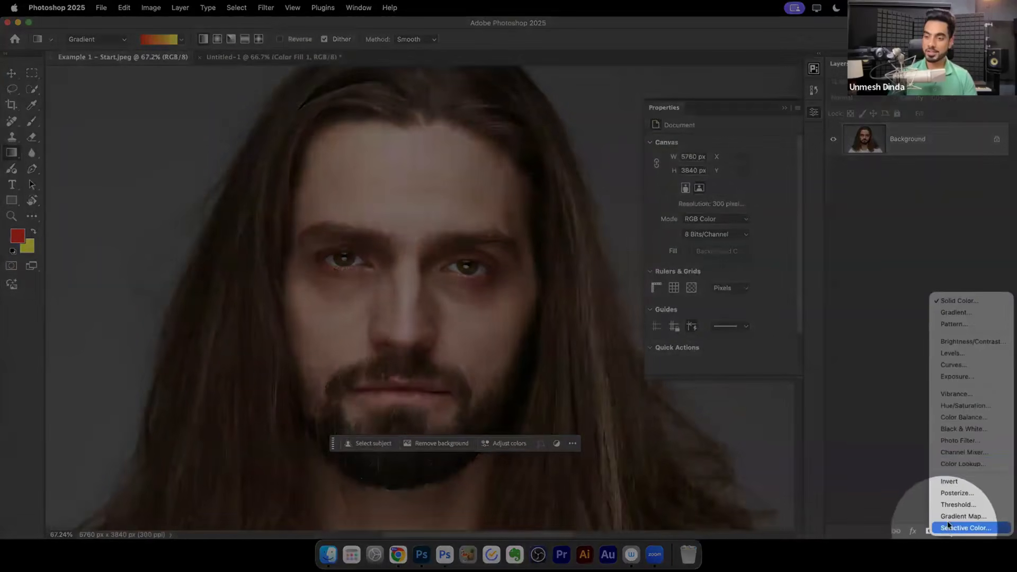
pyautogui.click(965, 301)
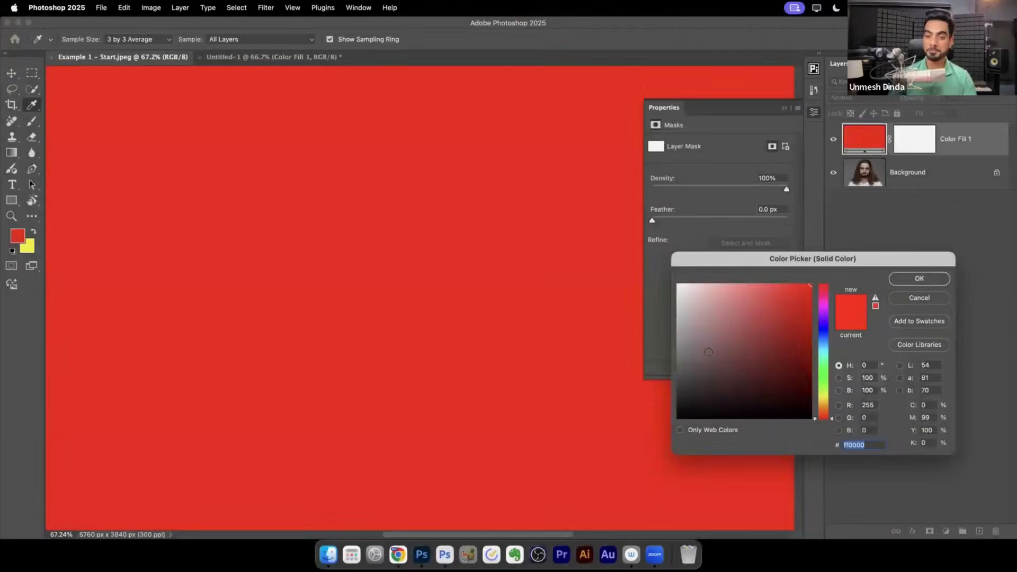
pyautogui.moveTo(695, 346)
pyautogui.mouseDown()
pyautogui.moveTo(661, 348)
pyautogui.moveTo(654, 395)
pyautogui.mouseUp()
pyautogui.click(921, 279)
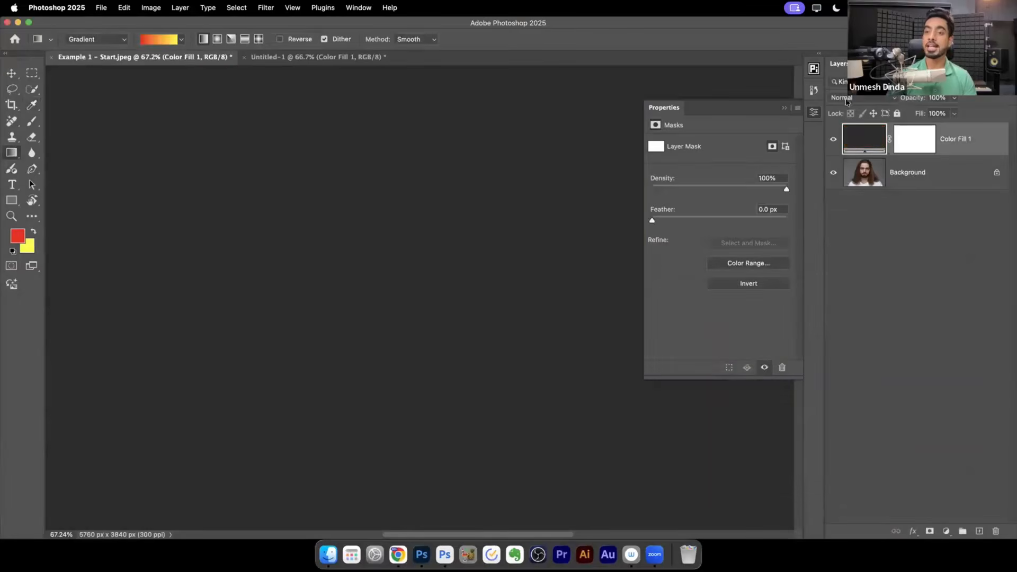
pyautogui.click(848, 98)
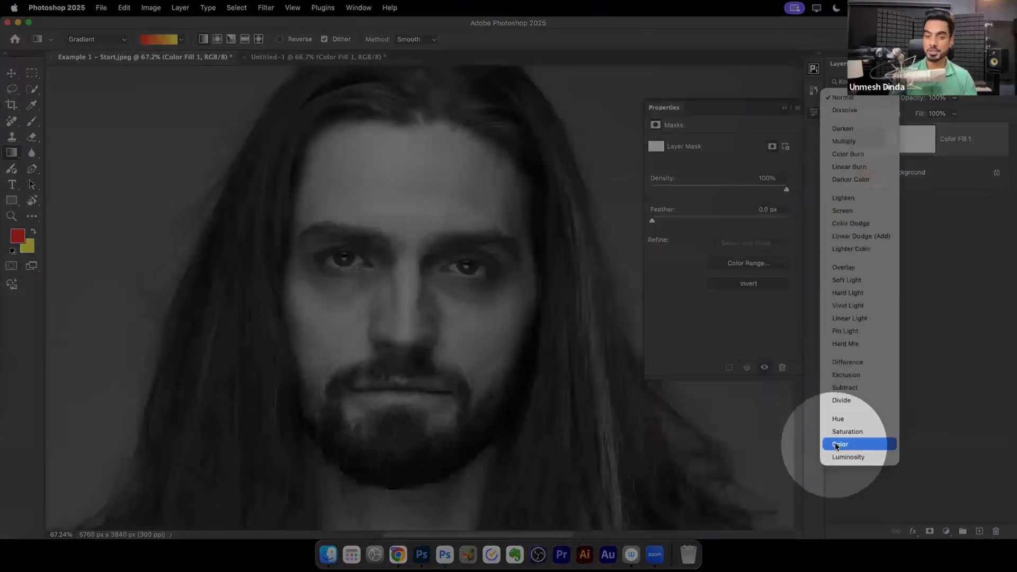
pyautogui.click(837, 443)
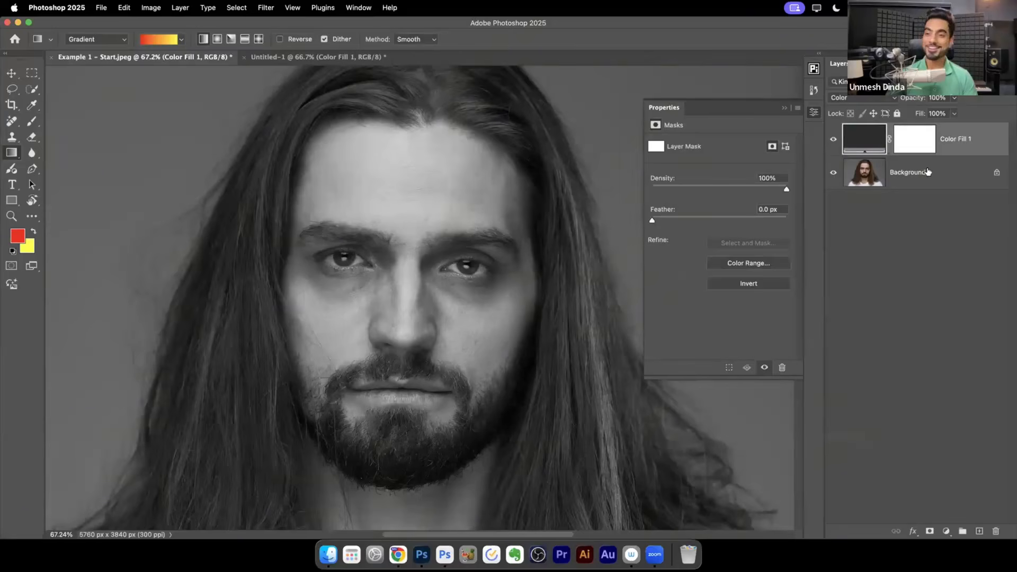
# Add an empty layer directly above the Background and ready the Brush tool with the default black and white colours.
pyautogui.click(926, 173)
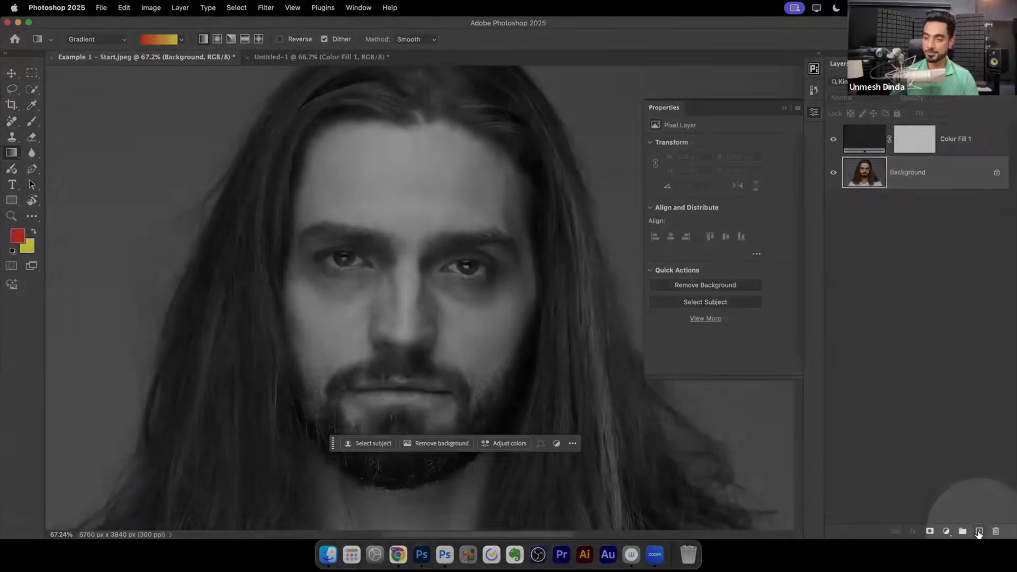
pyautogui.click(980, 532)
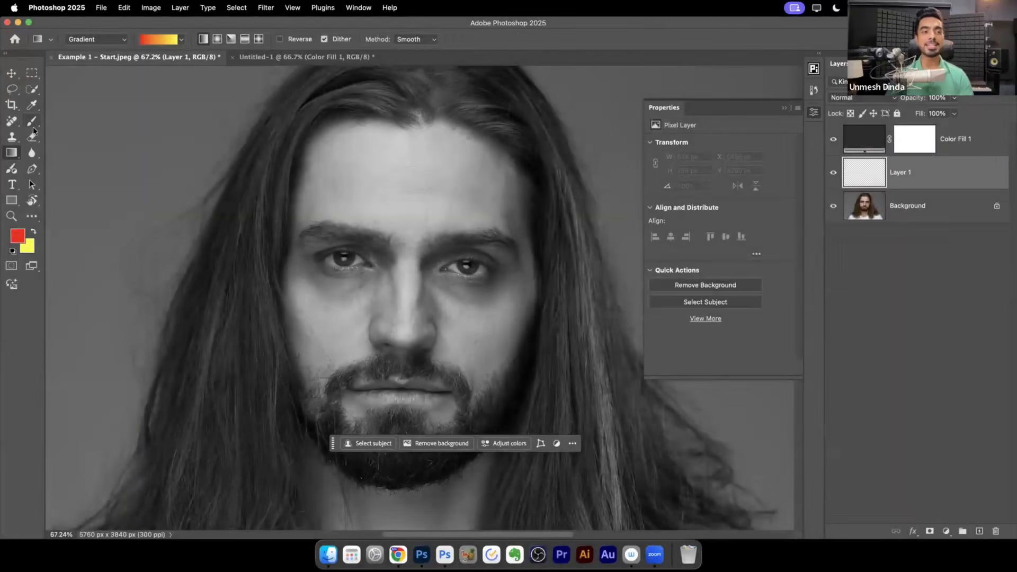
pyautogui.click(33, 123)
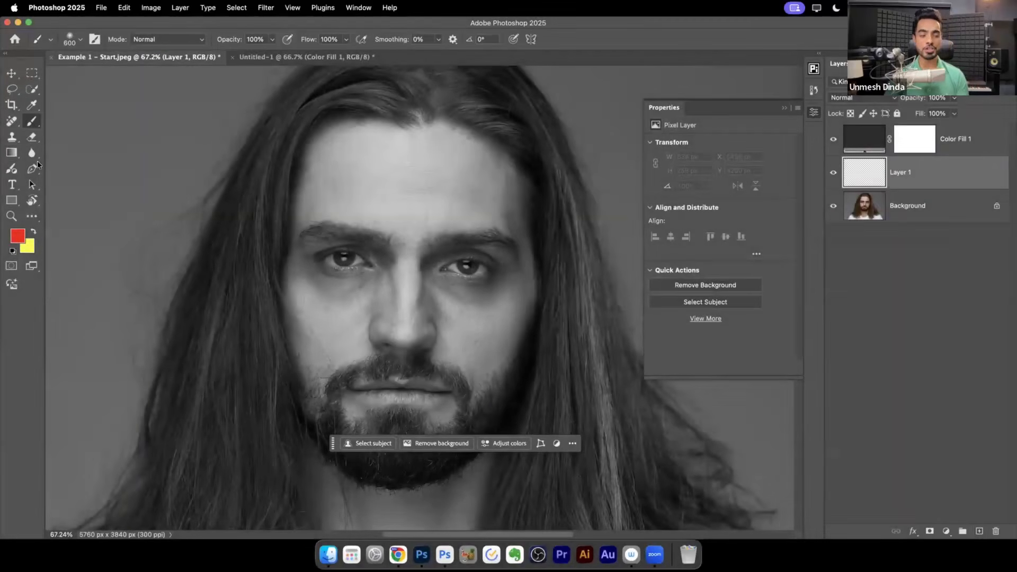
pyautogui.click(12, 252)
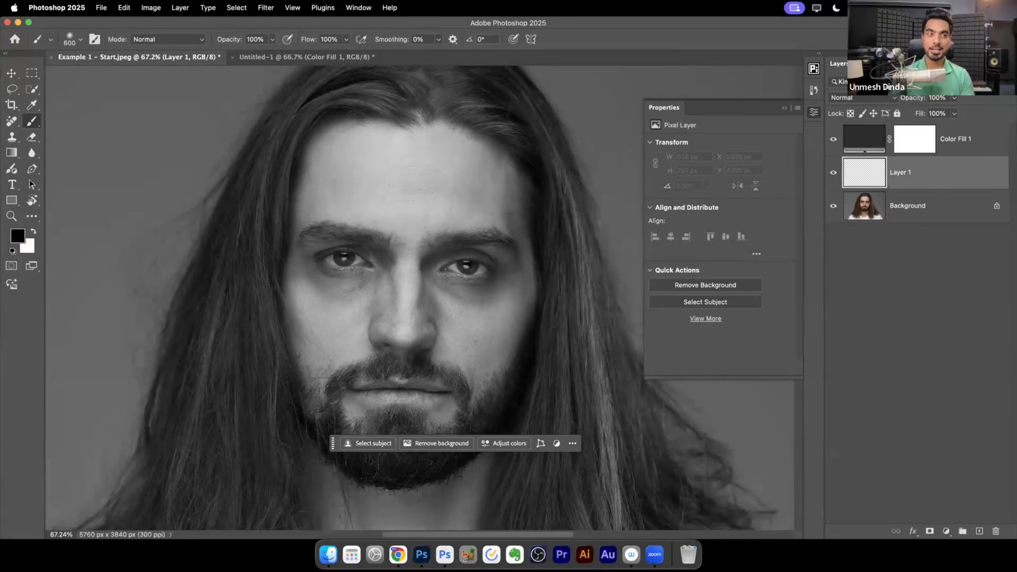
# Set the brush's flow to 1%.
pyautogui.click(78, 42)
pyautogui.click(74, 41)
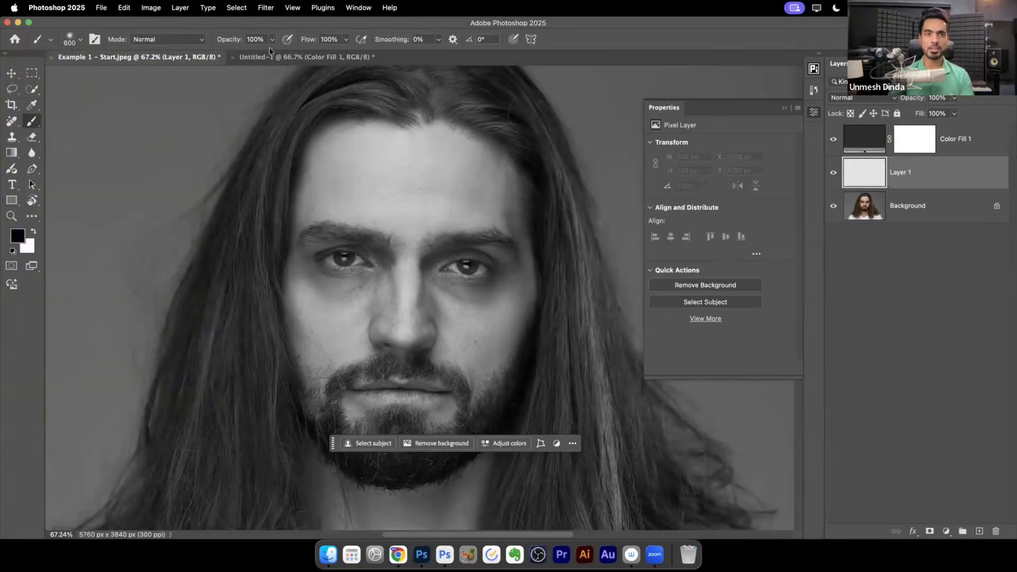
pyautogui.write('1')
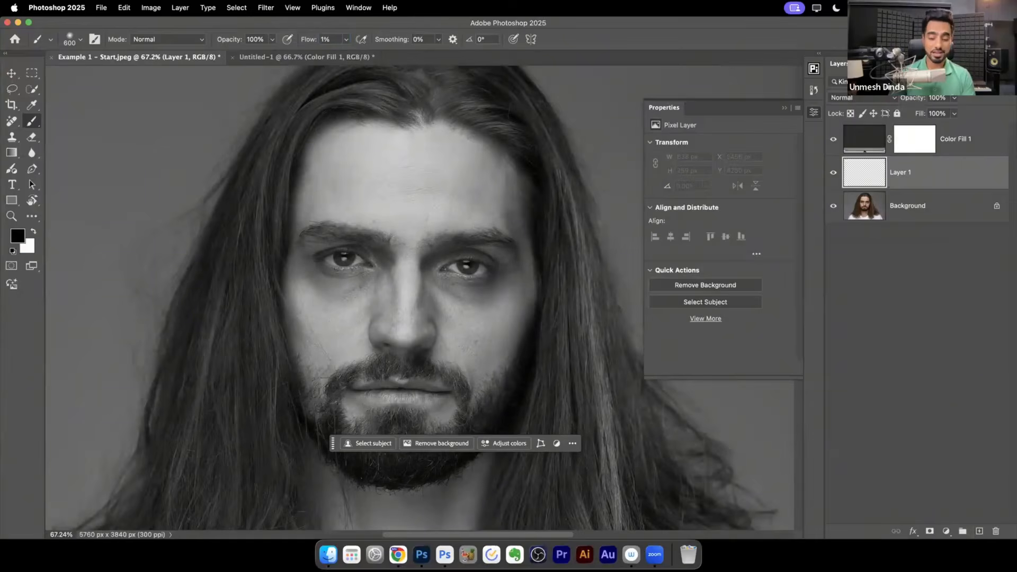
# Reduce the brush size to 45 for the under-eye area and make white the foreground colour.
pyautogui.press('super+1')
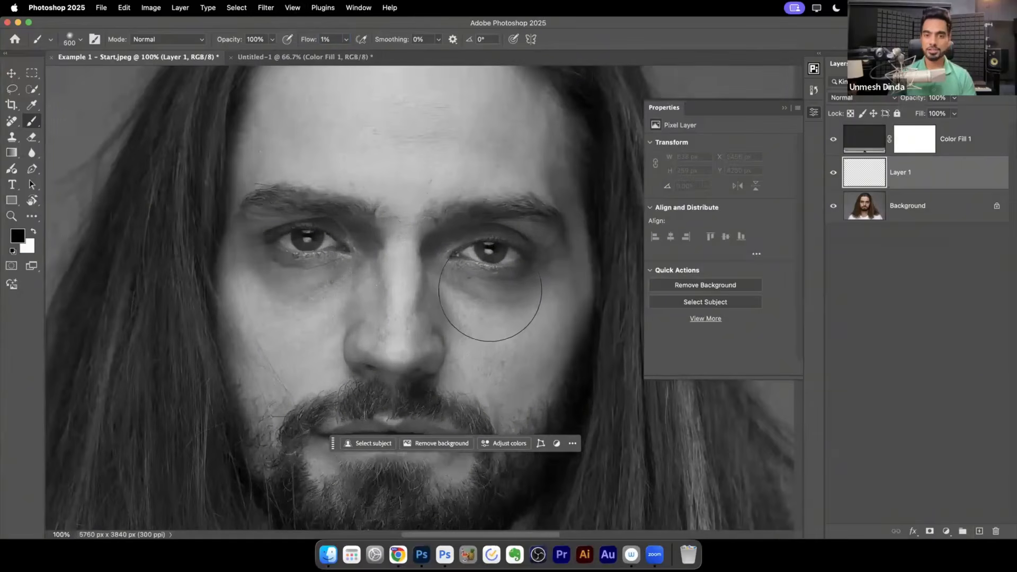
pyautogui.press('[')
pyautogui.press('[')
pyautogui.press('[')
pyautogui.press('[')
pyautogui.press('[')
pyautogui.press('[')
pyautogui.press('[')
pyautogui.press('[')
pyautogui.press('[')
pyautogui.press('[')
pyautogui.press('[')
pyautogui.press('[')
pyautogui.press('[')
pyautogui.press('[')
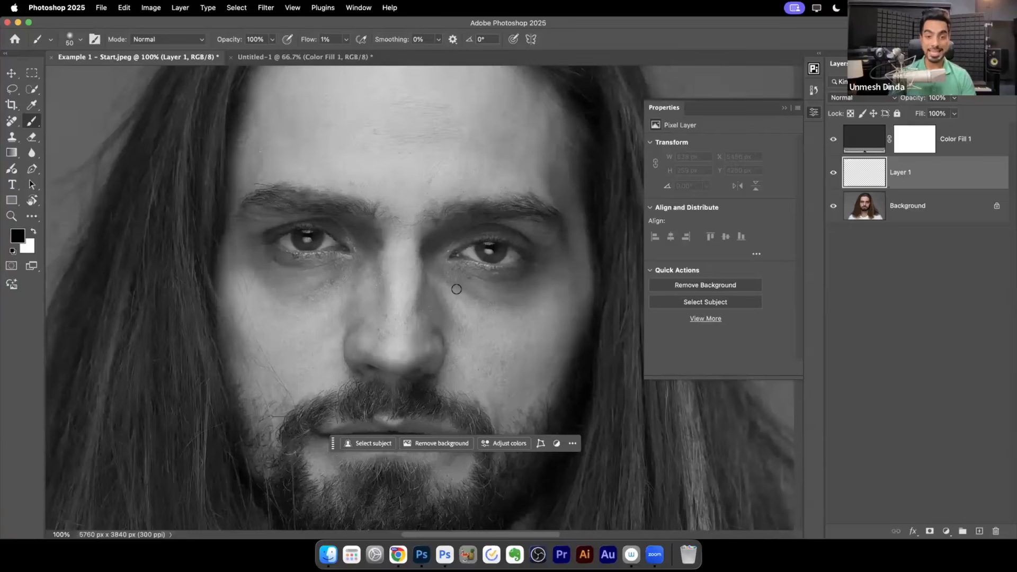
pyautogui.press('[')
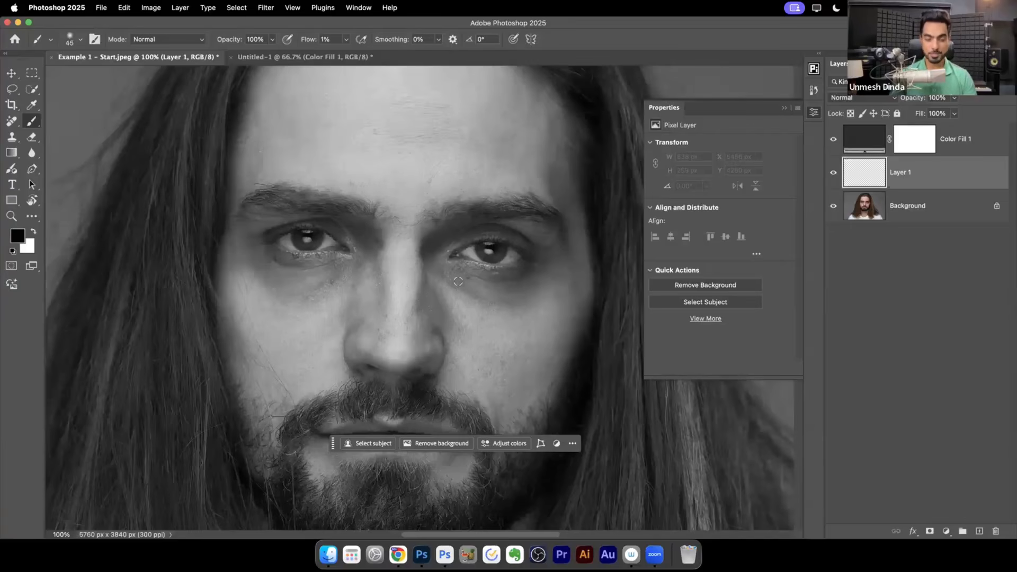
pyautogui.press('x')
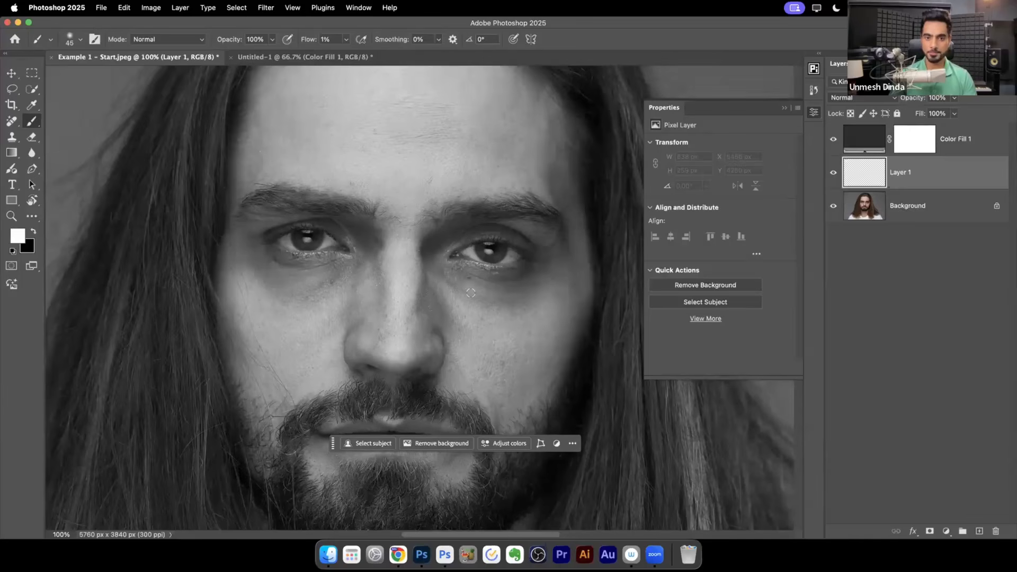
# Paint white over the shadow under the man's left eye on Layer 1 and set that layer's blend mode to Soft Light.
pyautogui.moveTo(451, 321); pyautogui.dragTo(455, 314)
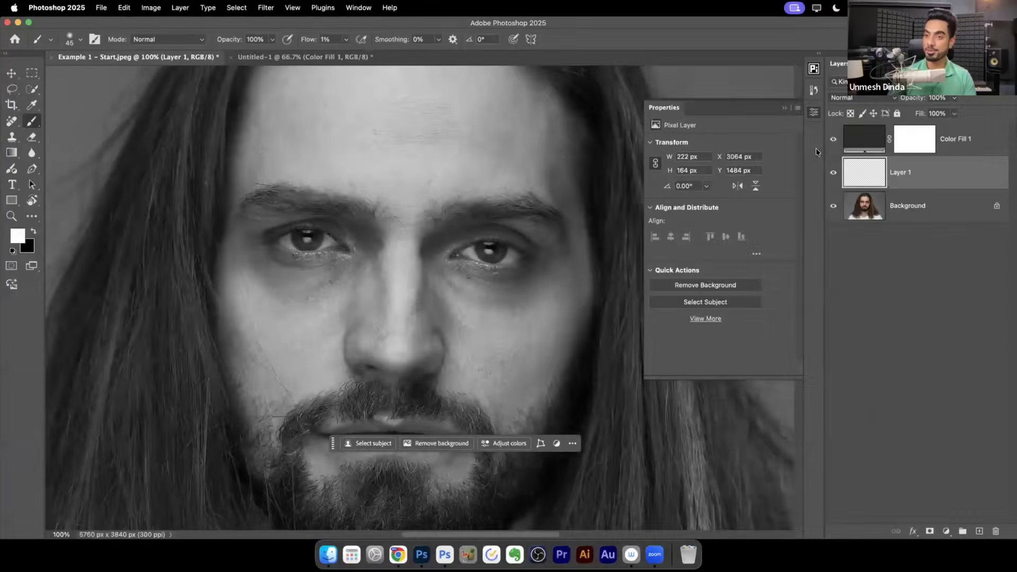
pyautogui.click(848, 98)
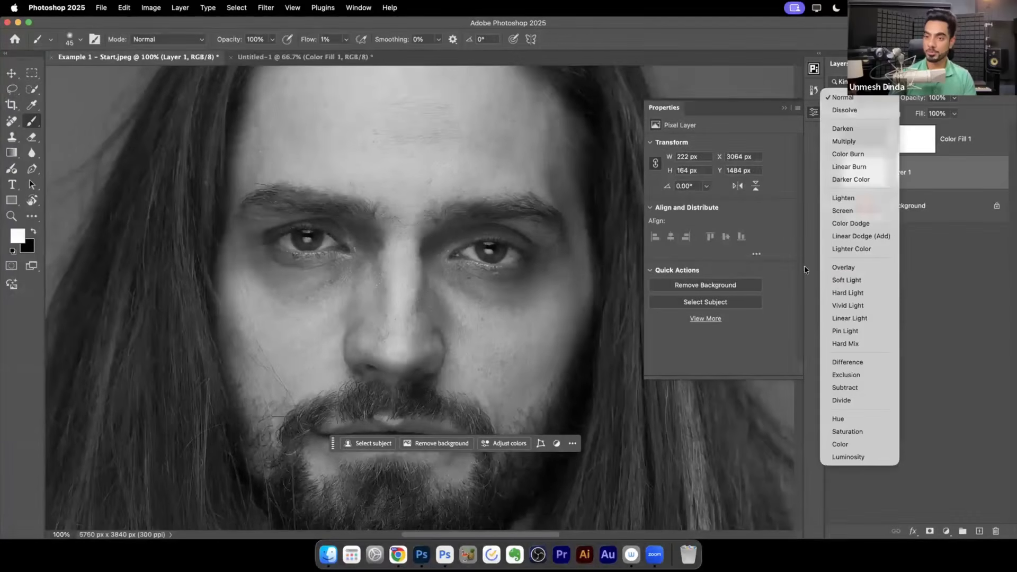
pyautogui.click(847, 280)
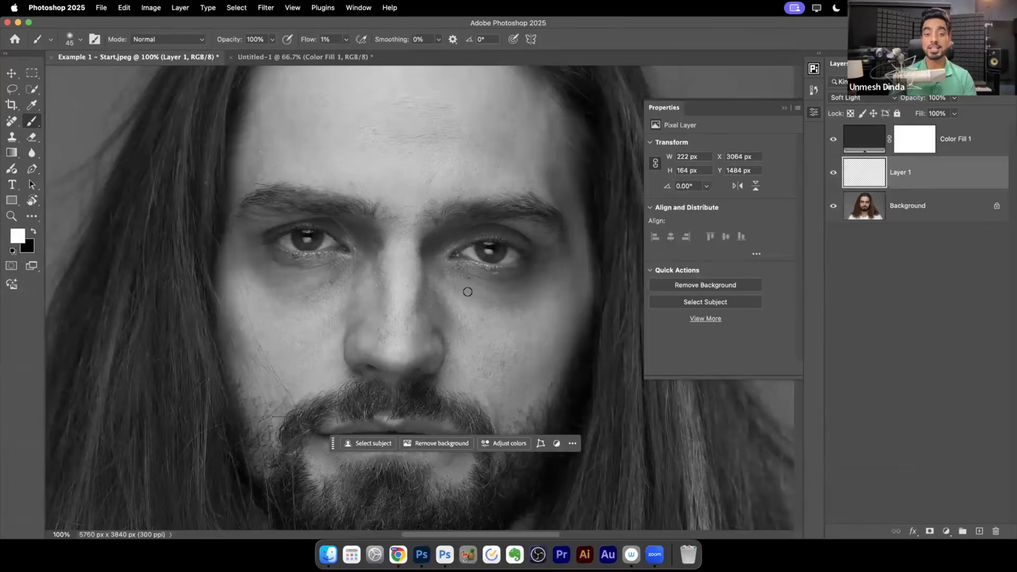
# Brighten the dark circle under his left eye from the nose to the outer corner with low-flow white strokes, varying the brush size.
pyautogui.moveTo(467, 292)
pyautogui.mouseDown()
pyautogui.moveTo(457, 275)
pyautogui.moveTo(481, 297)
pyautogui.mouseUp()
pyautogui.press(']')
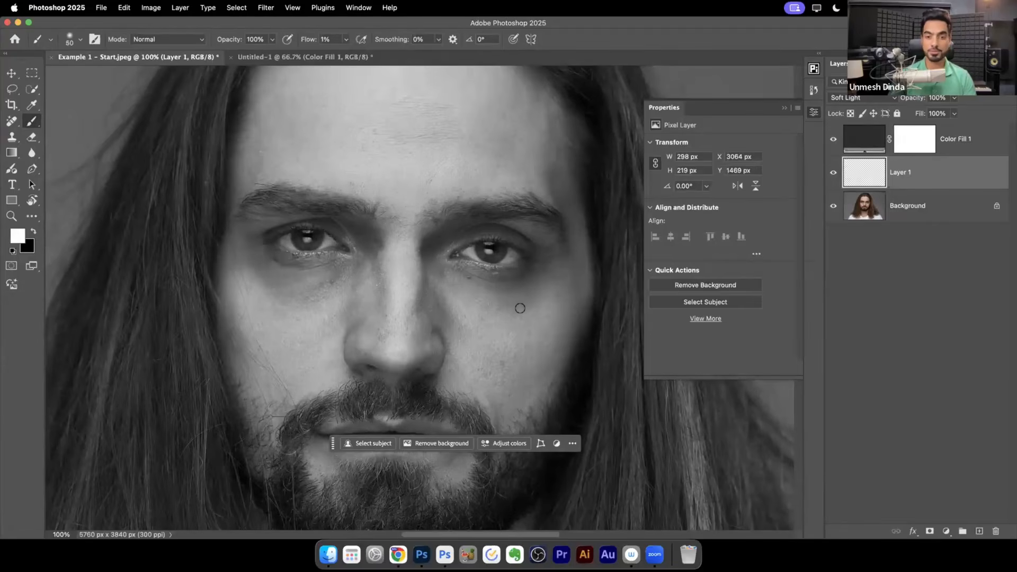
pyautogui.moveTo(519, 308); pyautogui.dragTo(503, 293)
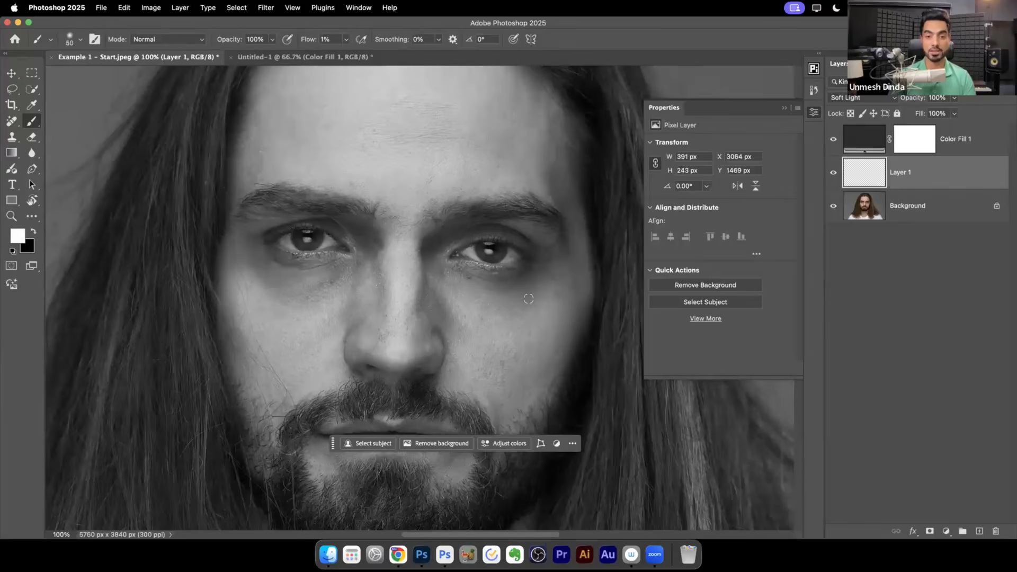
pyautogui.press(']')
pyautogui.moveTo(528, 298)
pyautogui.mouseDown()
pyautogui.moveTo(482, 291)
pyautogui.moveTo(520, 290)
pyautogui.moveTo(512, 302)
pyautogui.moveTo(520, 307)
pyautogui.moveTo(537, 286)
pyautogui.moveTo(471, 303)
pyautogui.moveTo(473, 279)
pyautogui.mouseUp()
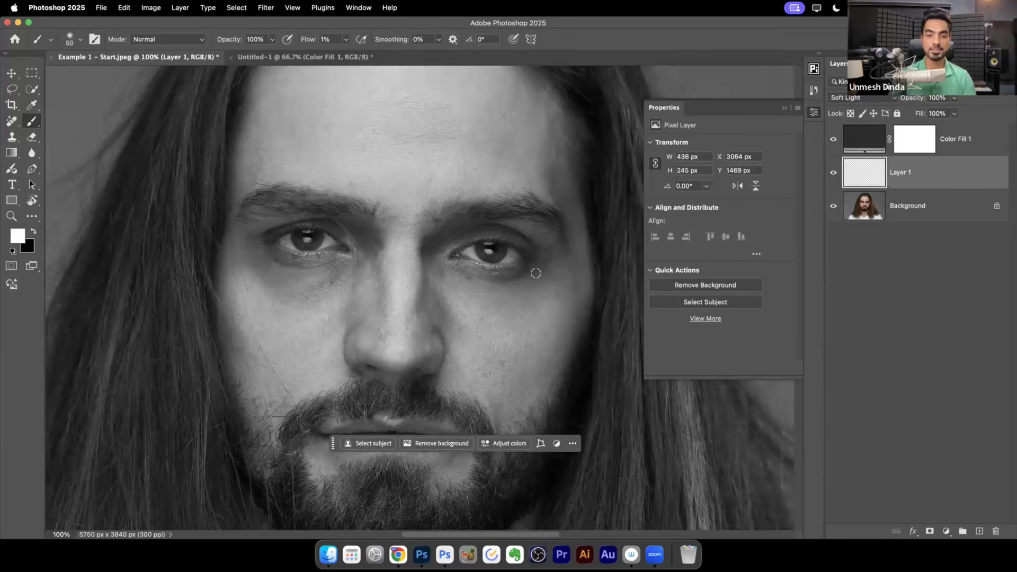
pyautogui.moveTo(531, 273); pyautogui.dragTo(542, 276)
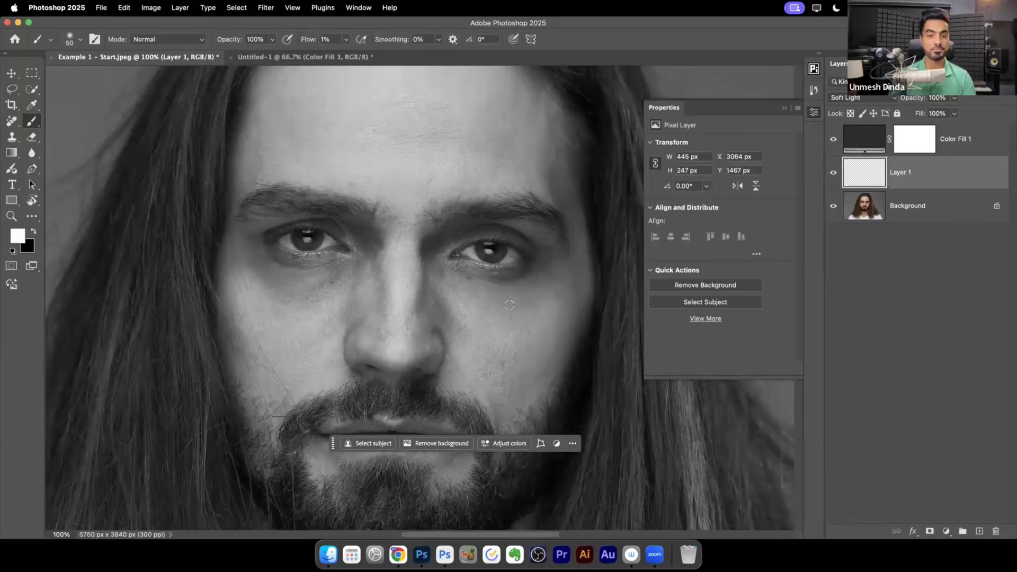
pyautogui.moveTo(509, 305)
pyautogui.mouseDown()
pyautogui.moveTo(445, 277)
pyautogui.moveTo(452, 297)
pyautogui.moveTo(433, 272)
pyautogui.mouseUp()
pyautogui.press(']')
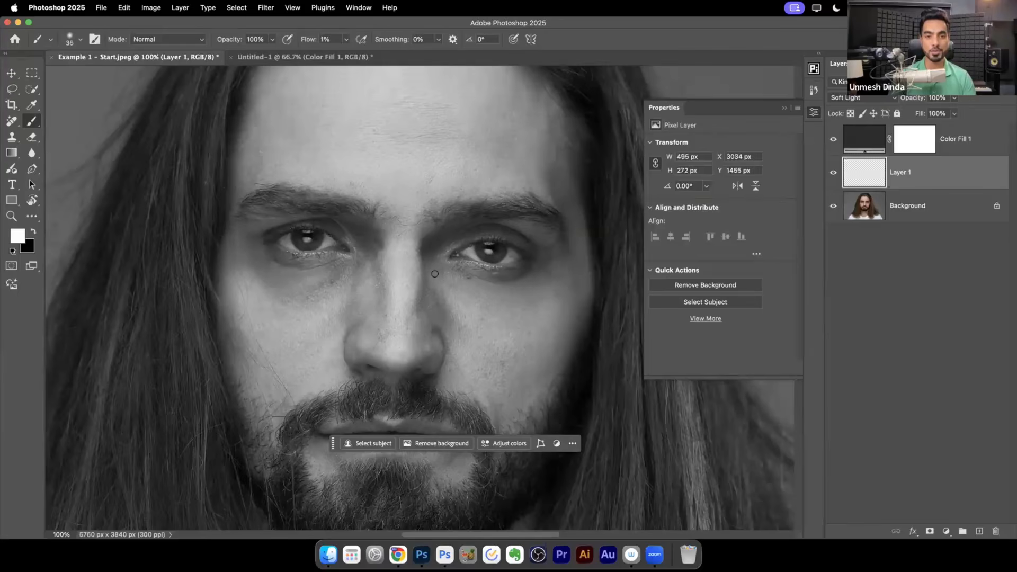
pyautogui.press(']')
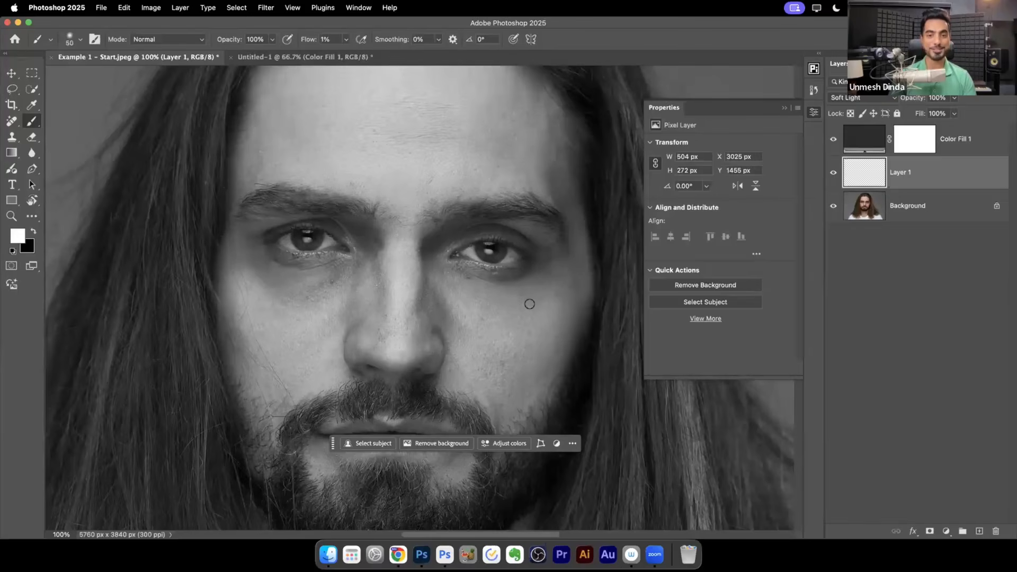
pyautogui.press('[')
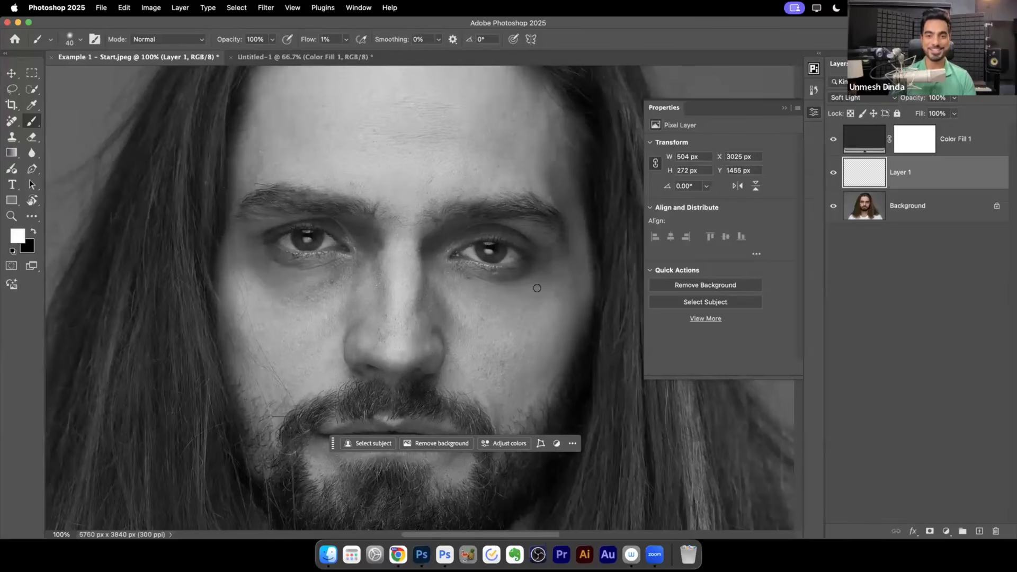
pyautogui.press(']')
pyautogui.press(']')
pyautogui.moveTo(549, 276)
pyautogui.mouseDown()
pyautogui.moveTo(529, 313)
pyautogui.moveTo(495, 315)
pyautogui.moveTo(493, 286)
pyautogui.moveTo(541, 276)
pyautogui.moveTo(498, 295)
pyautogui.moveTo(531, 296)
pyautogui.moveTo(485, 303)
pyautogui.moveTo(465, 286)
pyautogui.moveTo(490, 302)
pyautogui.moveTo(545, 282)
pyautogui.mouseUp()
pyautogui.press('[')
pyautogui.press('[')
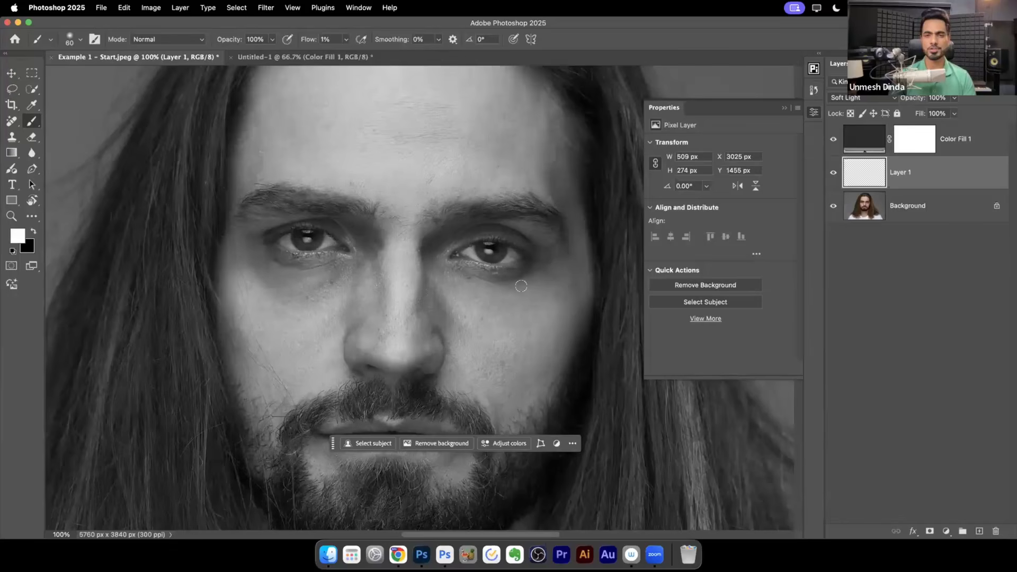
pyautogui.press('[')
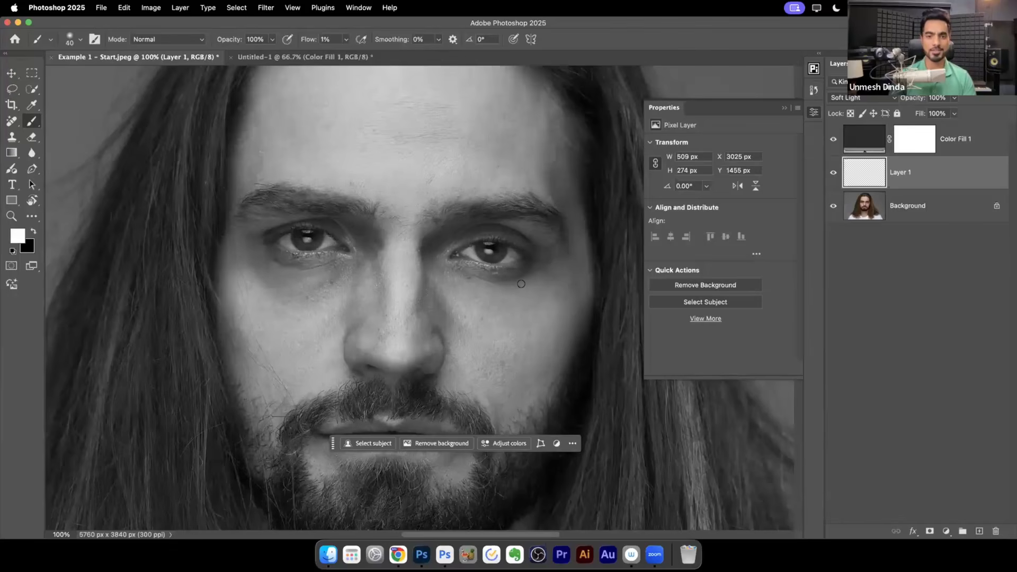
pyautogui.moveTo(521, 285)
pyautogui.mouseDown()
pyautogui.moveTo(560, 252)
pyautogui.moveTo(548, 274)
pyautogui.moveTo(548, 248)
pyautogui.mouseUp()
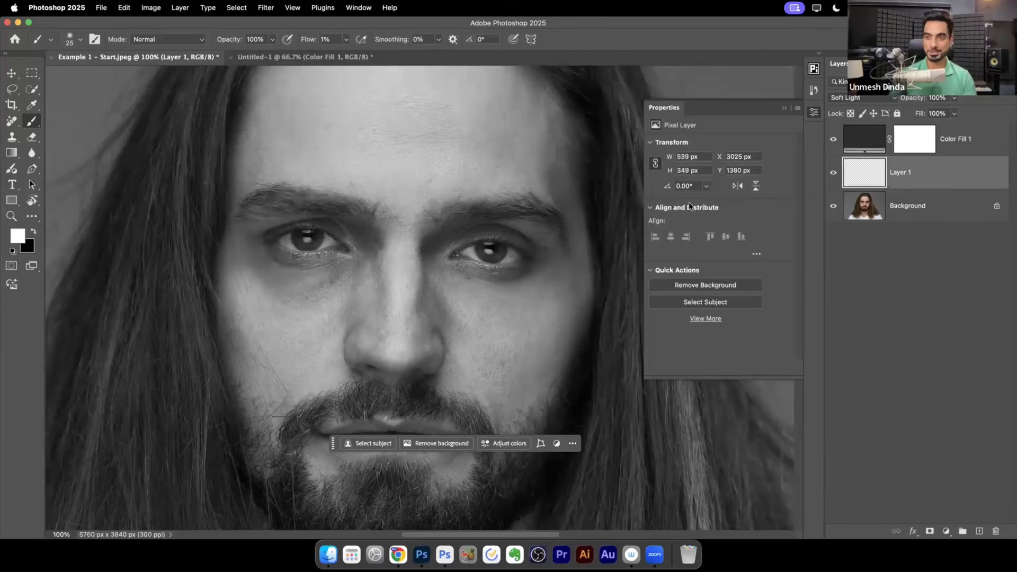
# Compare the under-eye area with and without Layer 1, at full-face view and close up on the left eye.
pyautogui.click(833, 173)
pyautogui.click(834, 172)
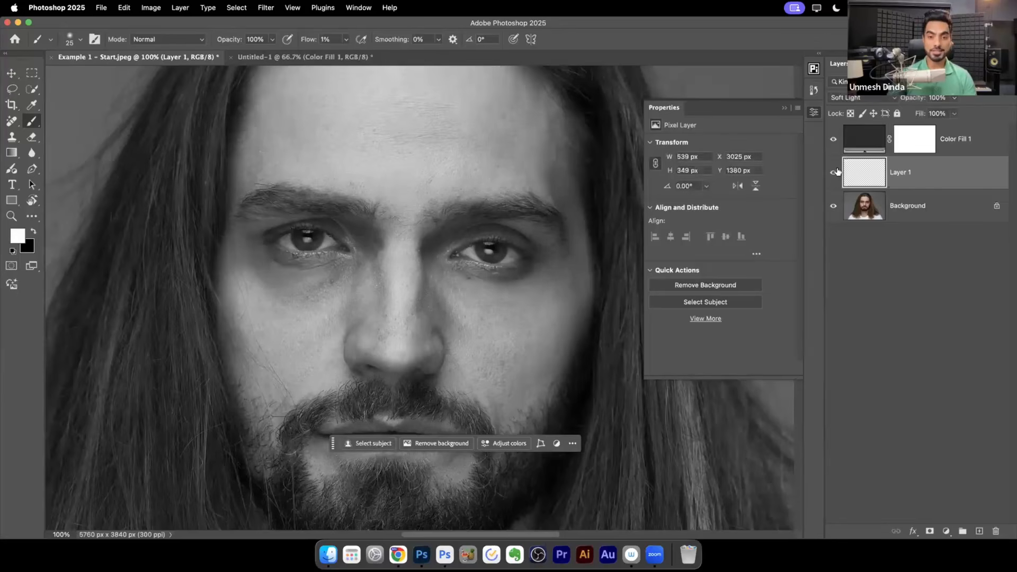
pyautogui.click(834, 172)
pyautogui.click(837, 173)
pyautogui.click(838, 172)
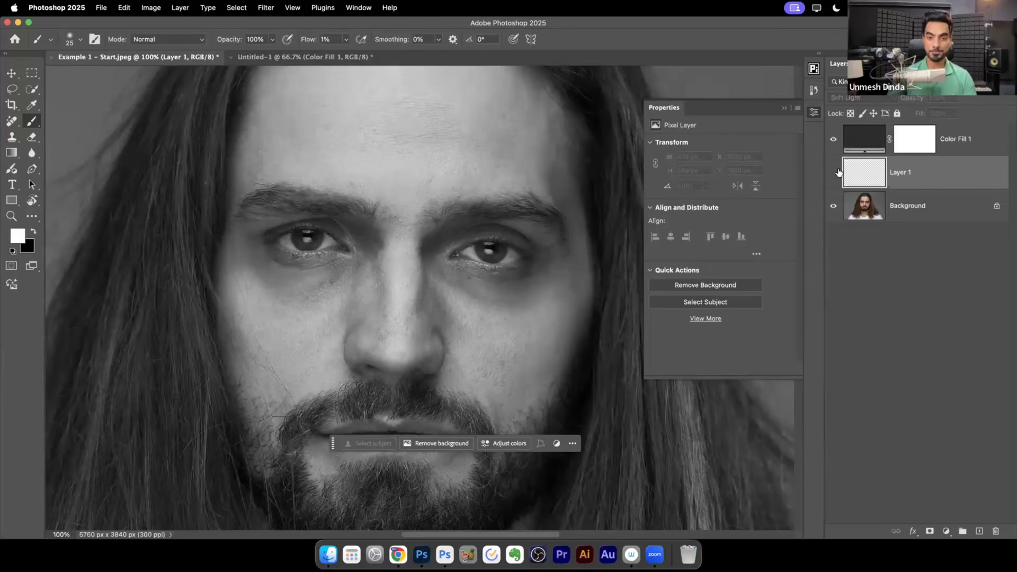
pyautogui.click(837, 173)
pyautogui.click(837, 172)
pyautogui.click(838, 173)
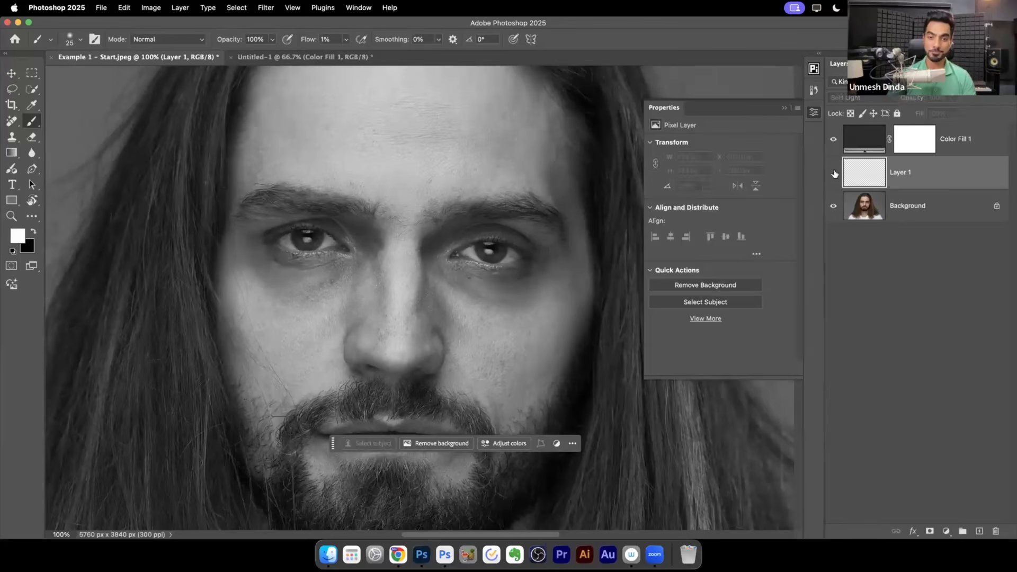
pyautogui.scroll(-2, 458, 270)
pyautogui.scroll(-2, 459, 279)
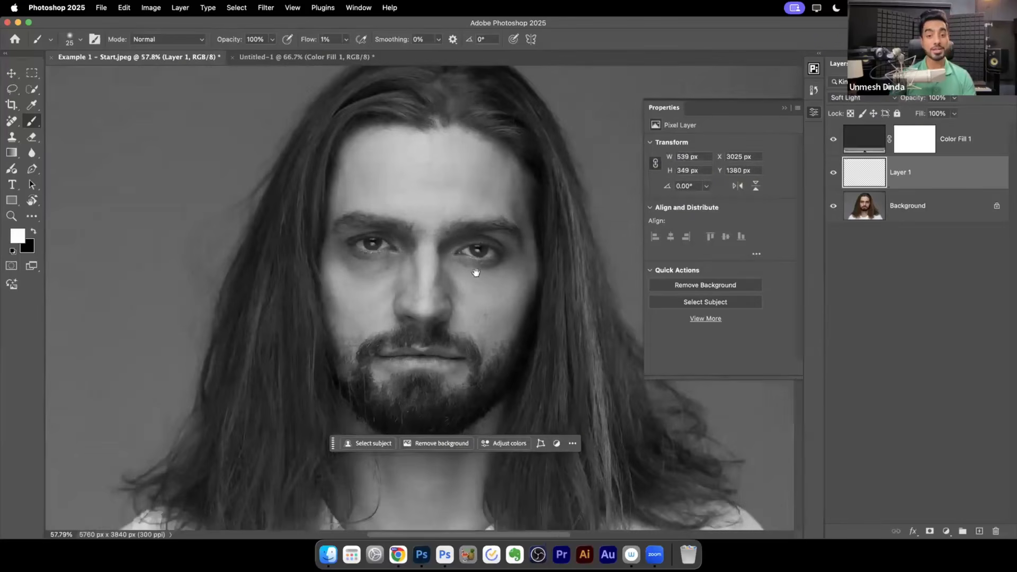
pyautogui.scroll(1, 476, 272)
pyautogui.scroll(3, 560, 239)
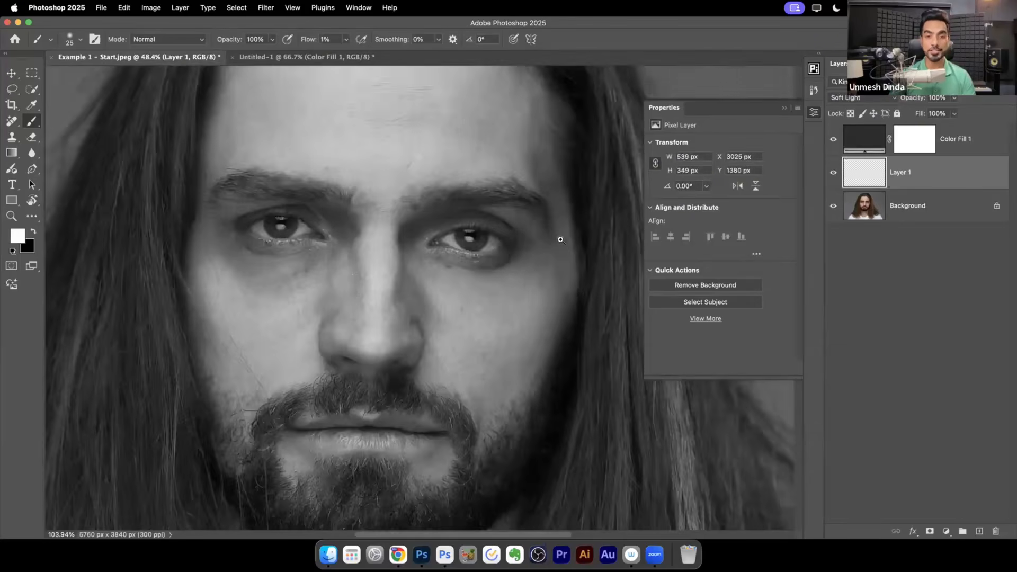
pyautogui.scroll(3, 561, 239)
pyautogui.click(833, 172)
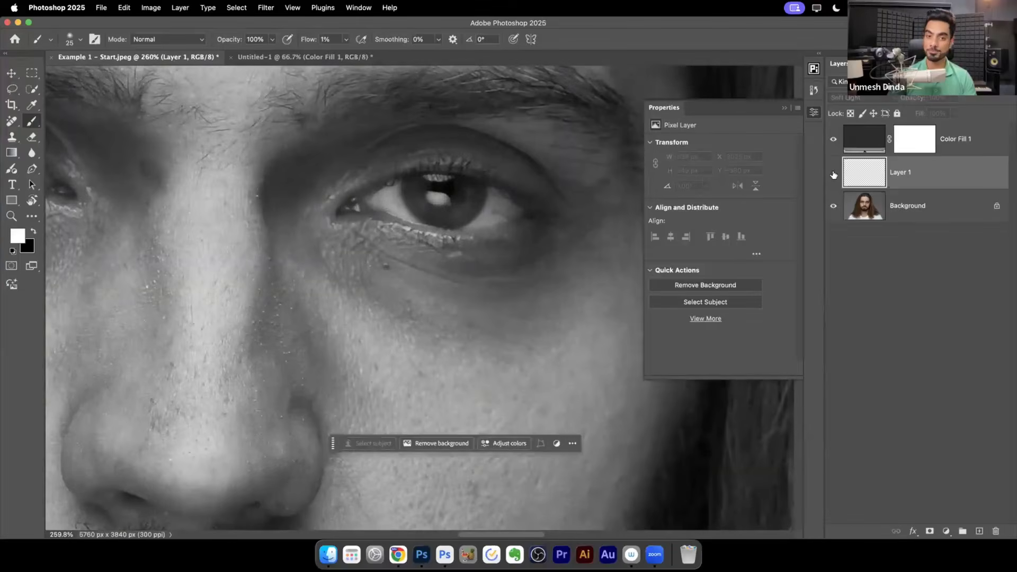
pyautogui.click(834, 172)
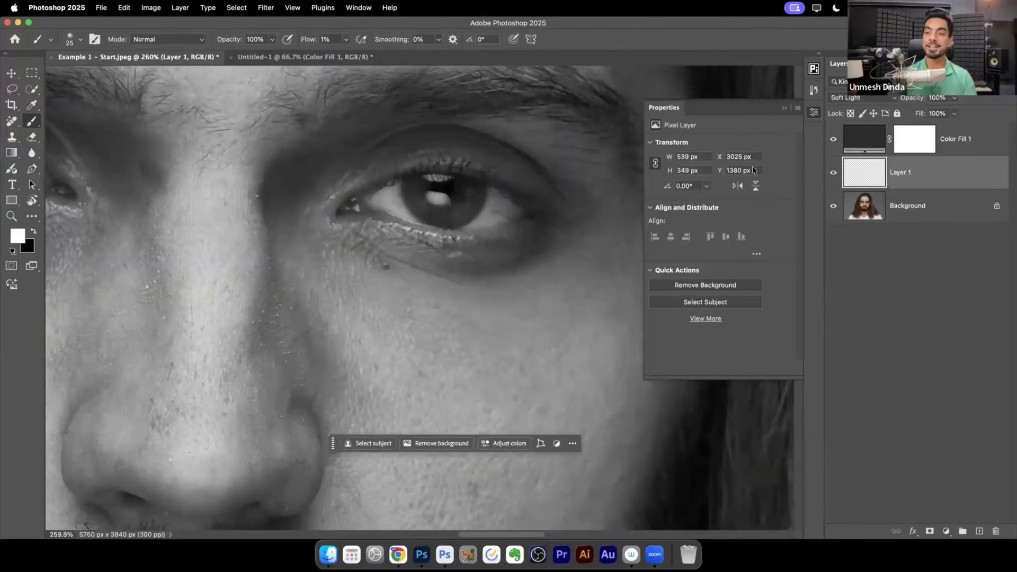
# Hide the Color Fill 1 layer to show the portrait in colour, and make Layer 1 the active layer.
pyautogui.click(867, 139)
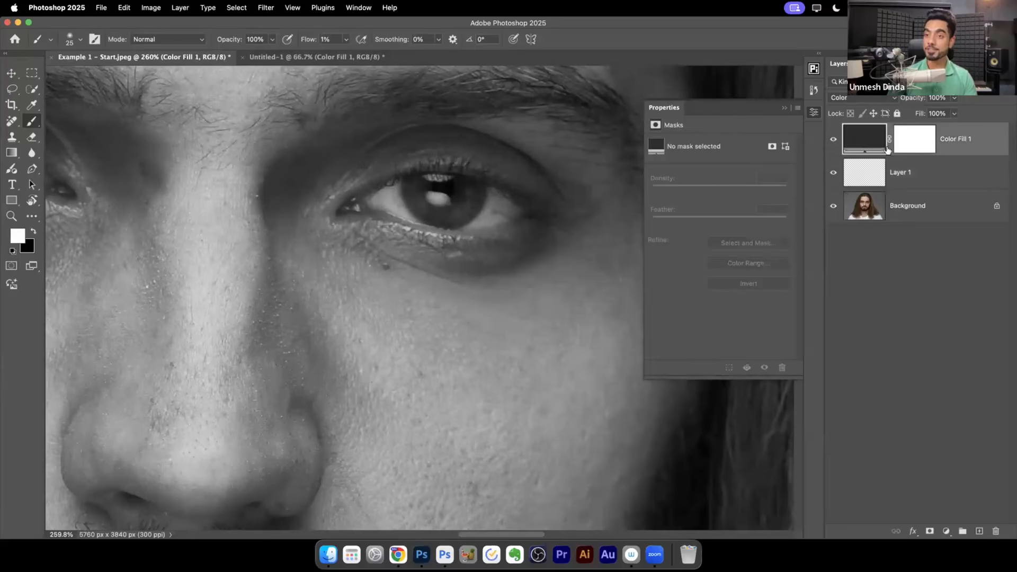
pyautogui.doubleClick(958, 140)
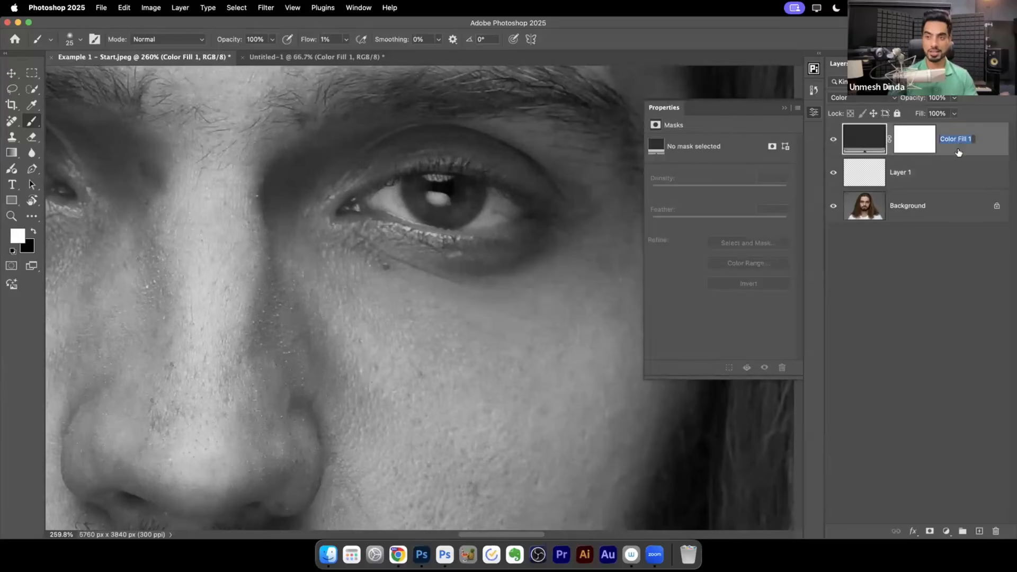
pyautogui.click(833, 139)
pyautogui.click(853, 179)
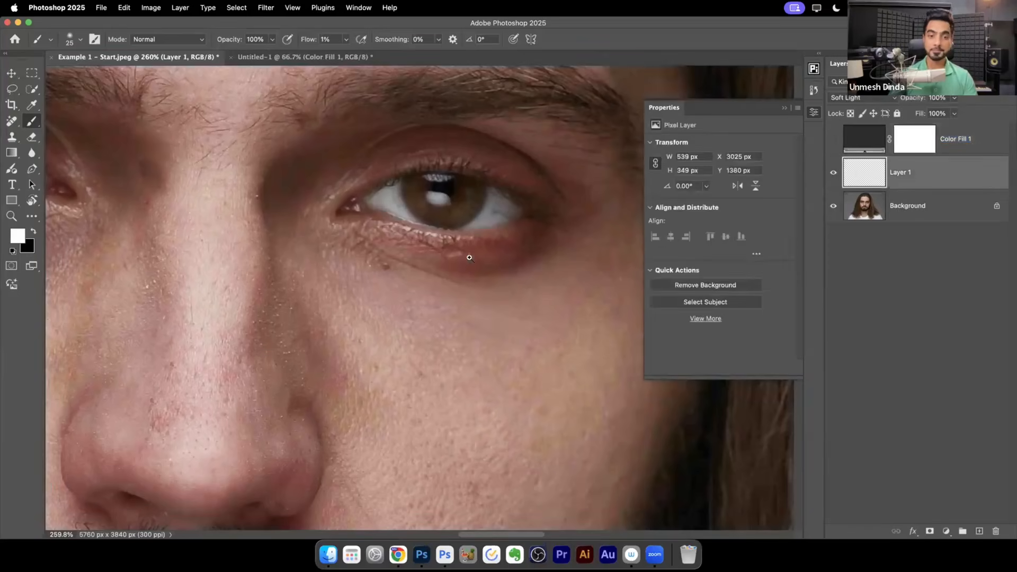
# Compare the colour portrait's eye area with and without Layer 1.
pyautogui.scroll(-6, 469, 257)
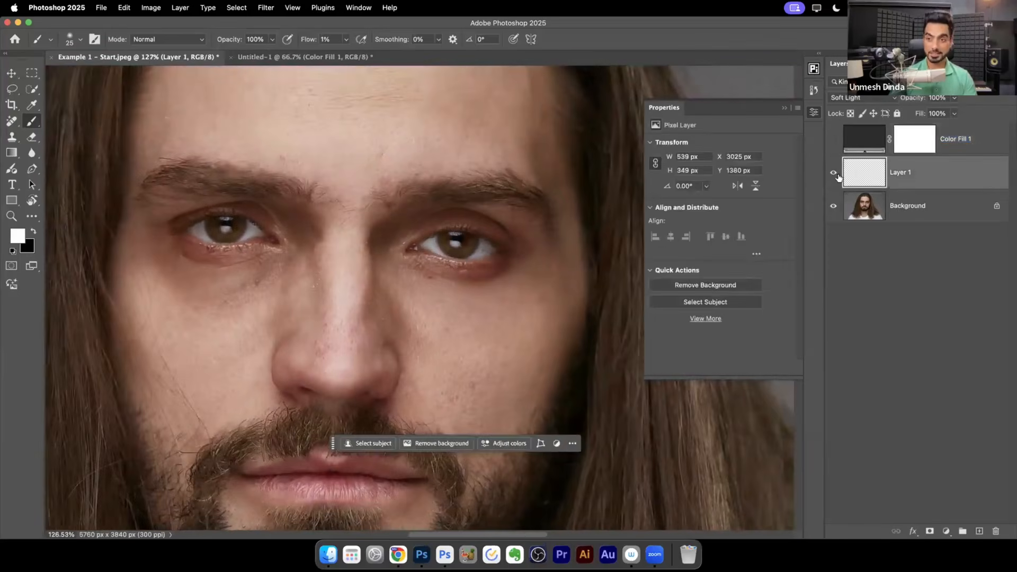
pyautogui.click(833, 172)
pyautogui.click(833, 172)
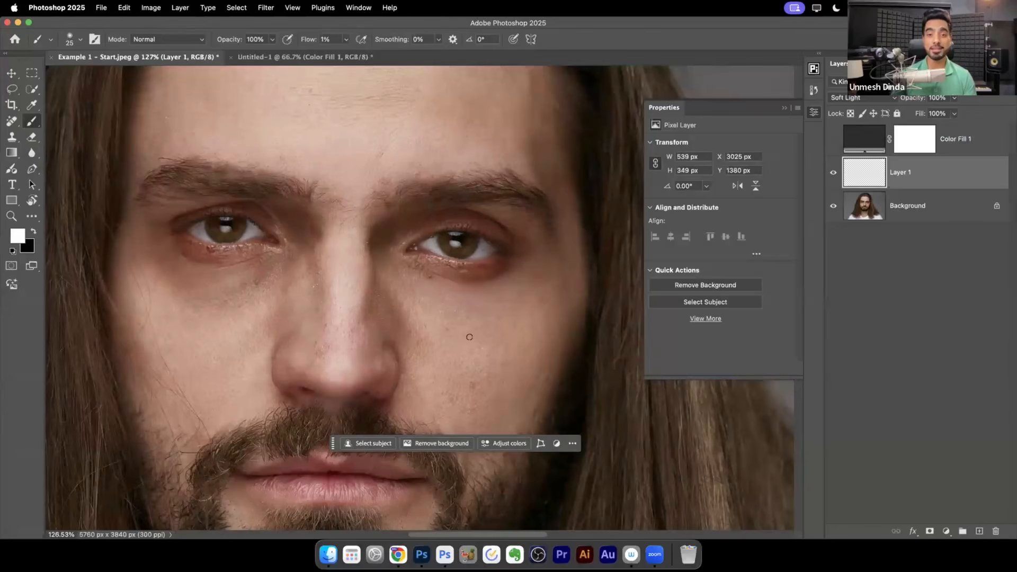
# Add a new layer named Color above Layer 1, and rename Layer 1 to D&B.
pyautogui.click(980, 531)
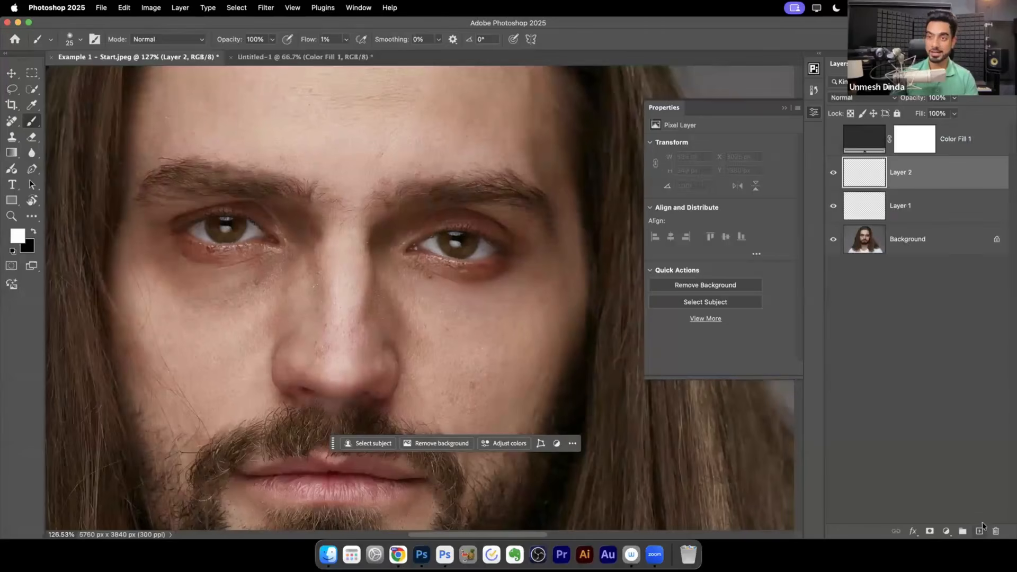
pyautogui.doubleClick(900, 172)
pyautogui.write('C')
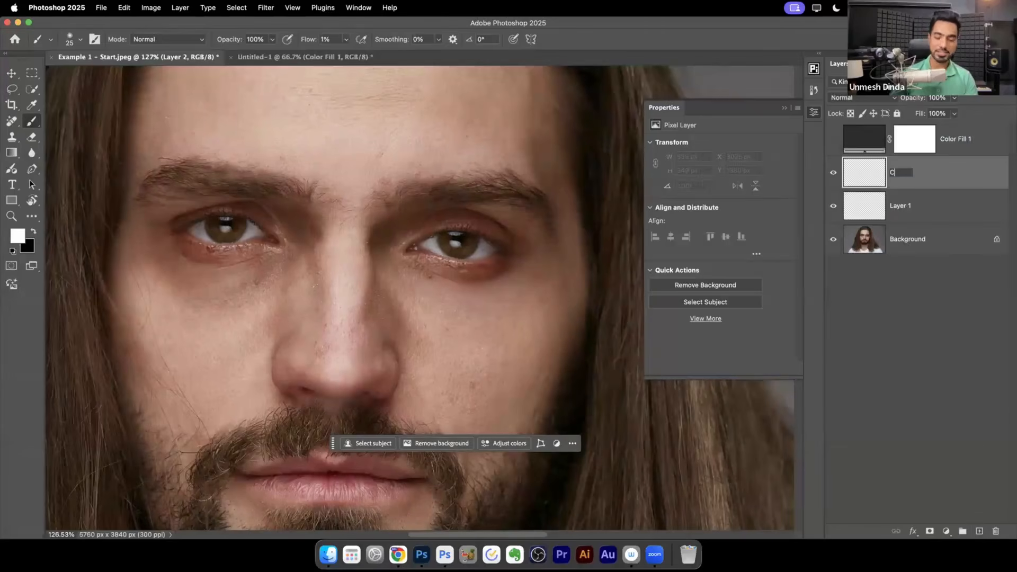
pyautogui.write('olor')
pyautogui.doubleClick(910, 213)
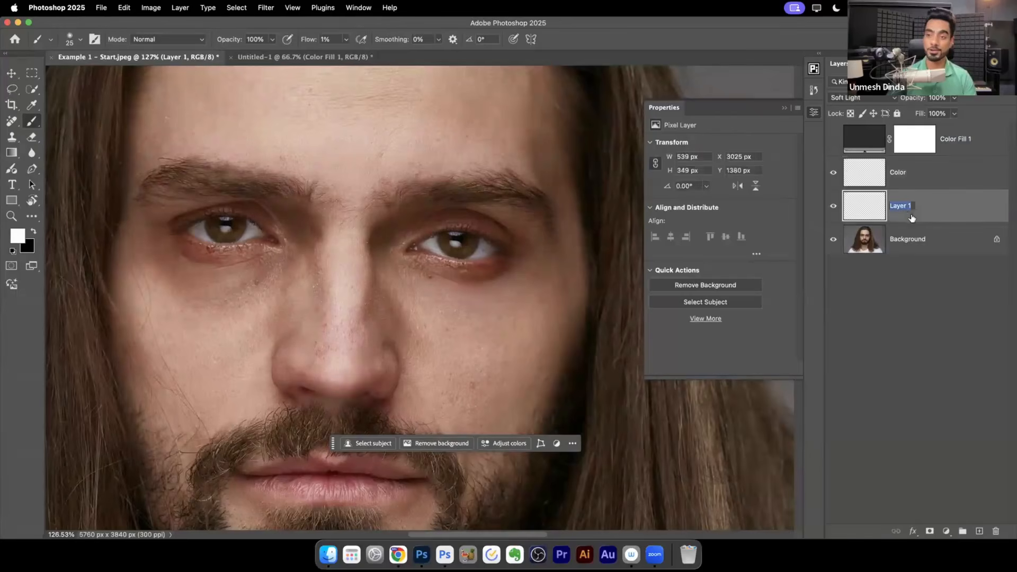
pyautogui.write('D')
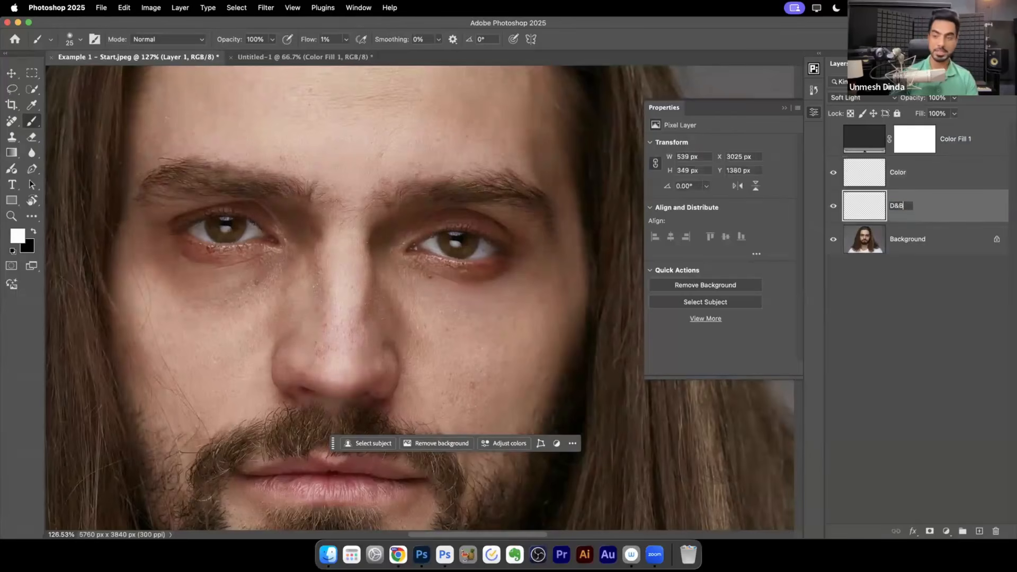
pyautogui.write('&B')
pyautogui.press('Return')
# Make the Color layer active, set the brush flow to 10%, and set the layer's blending mode to Color.
pyautogui.click(911, 180)
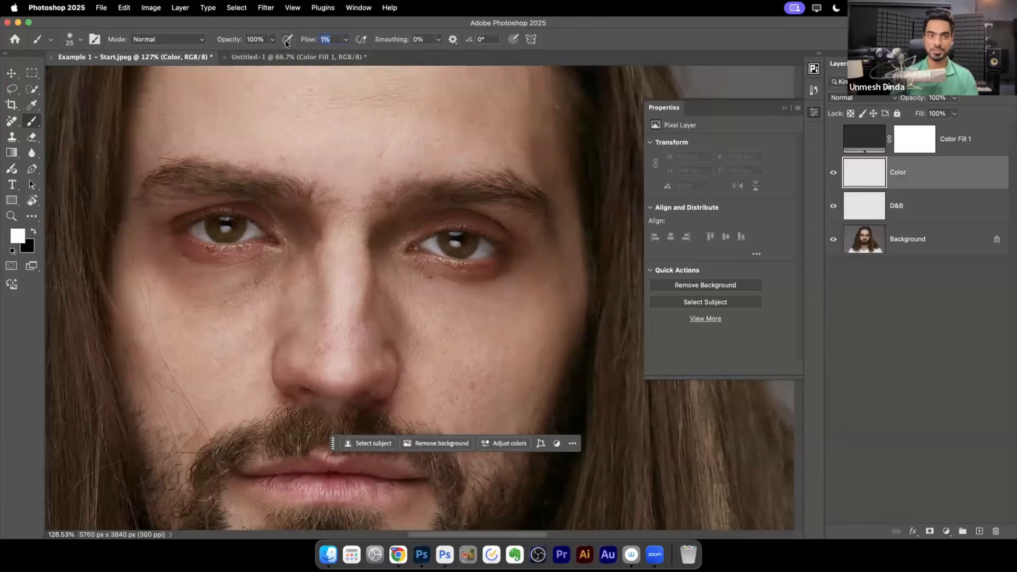
pyautogui.write('10')
pyautogui.press('Return')
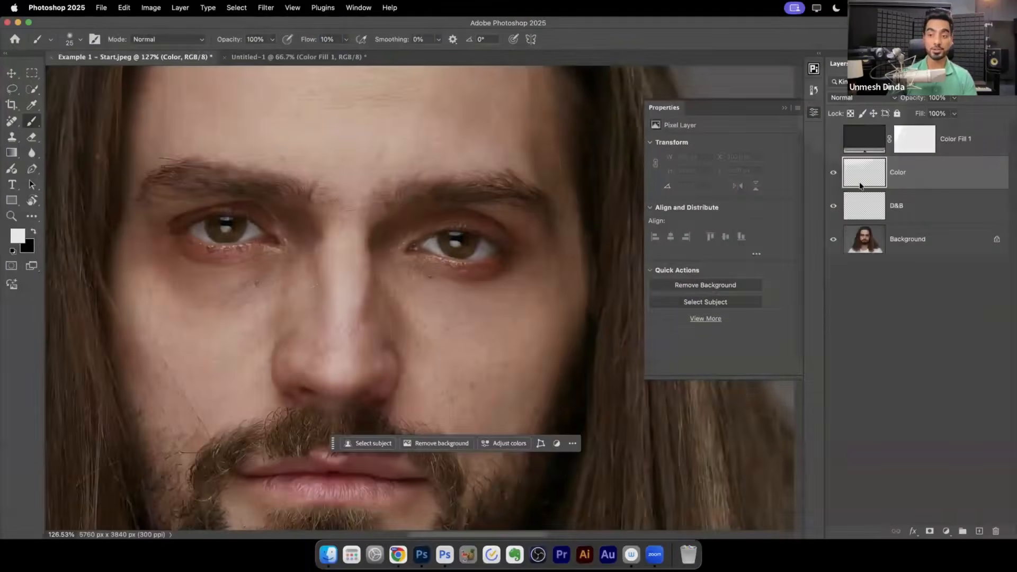
pyautogui.click(847, 98)
pyautogui.click(864, 442)
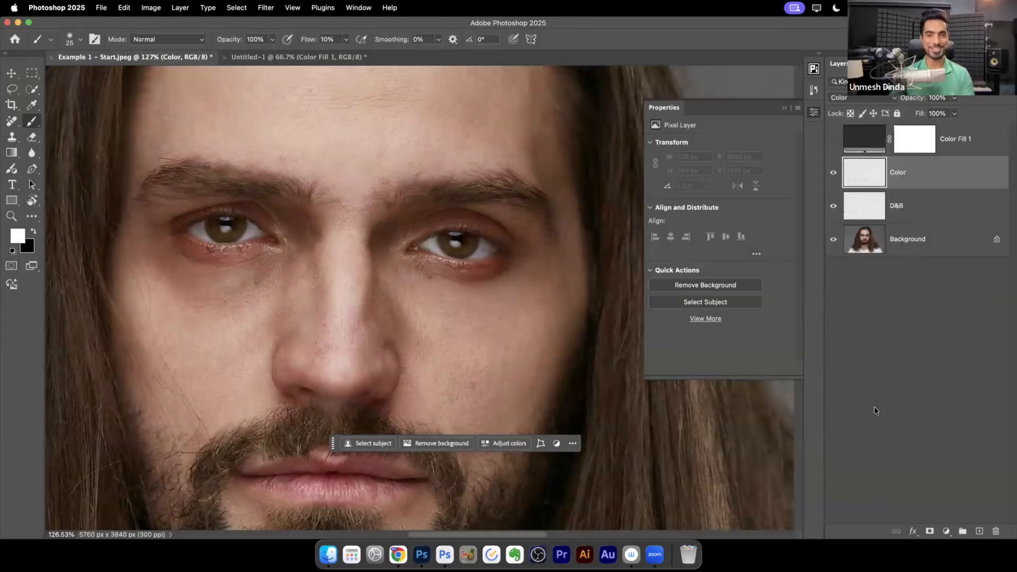
# Sample the cheek's skin tone and paint it under his left eye, from the inner to the outer corner, with a 100 px brush.
pyautogui.moveTo(479, 329); pyautogui.dragTo(509, 333)
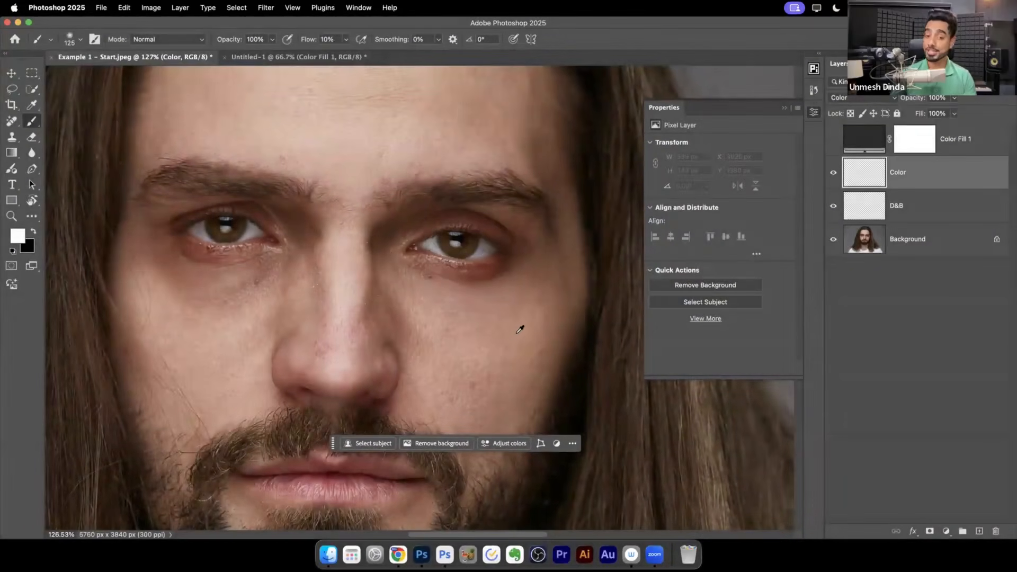
pyautogui.keyDown('alt'); pyautogui.click(515, 329); pyautogui.keyUp('alt')
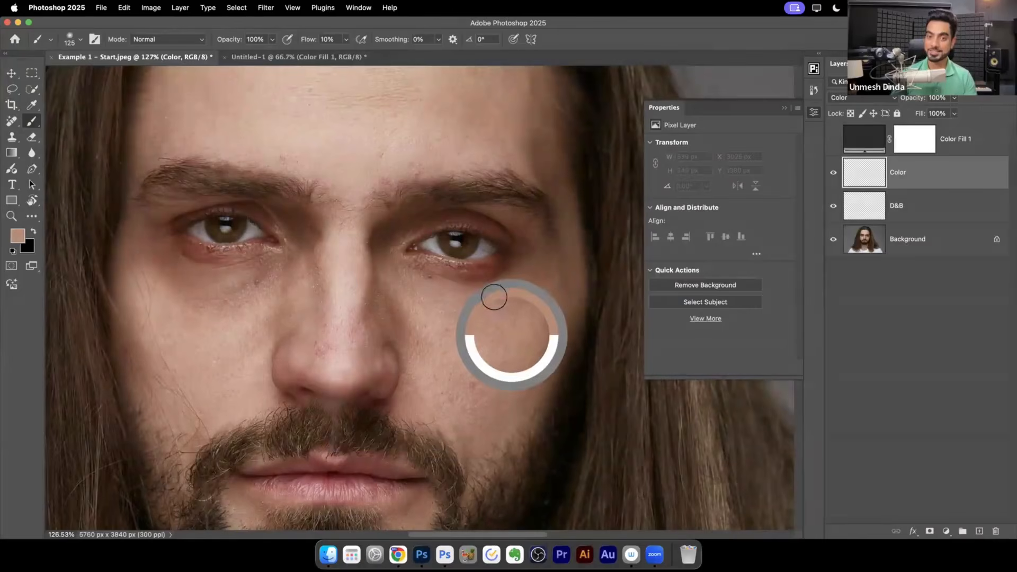
pyautogui.press('[')
pyautogui.moveTo(461, 277)
pyautogui.mouseDown()
pyautogui.moveTo(501, 265)
pyautogui.moveTo(467, 278)
pyautogui.moveTo(511, 286)
pyautogui.mouseUp()
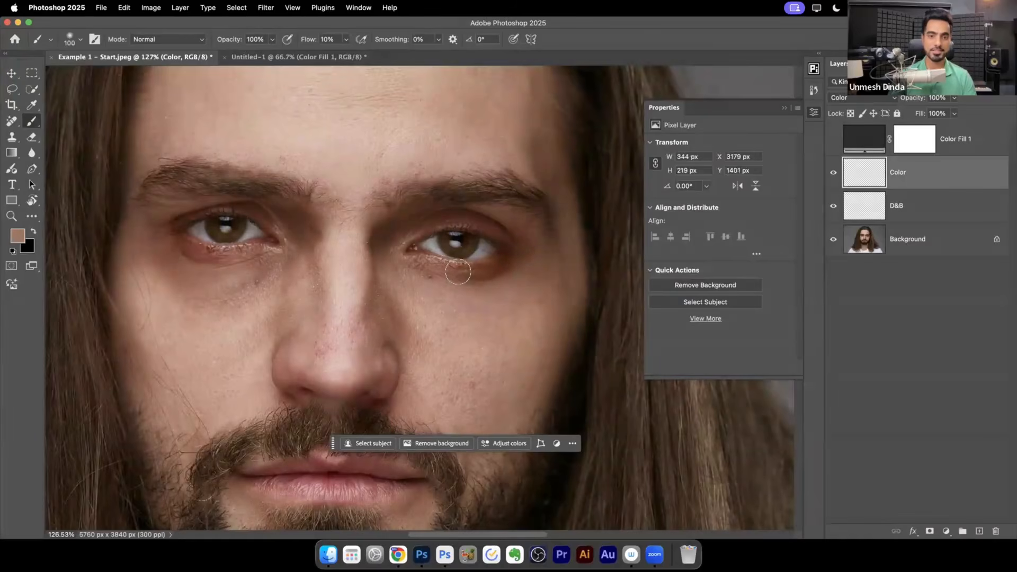
pyautogui.moveTo(418, 265); pyautogui.dragTo(411, 265)
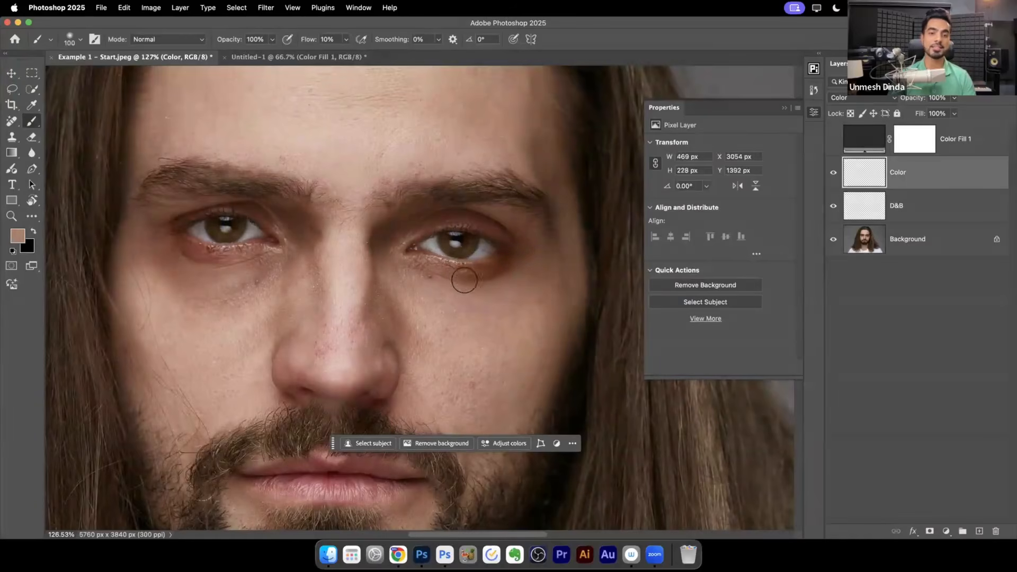
pyautogui.moveTo(512, 259); pyautogui.dragTo(493, 293)
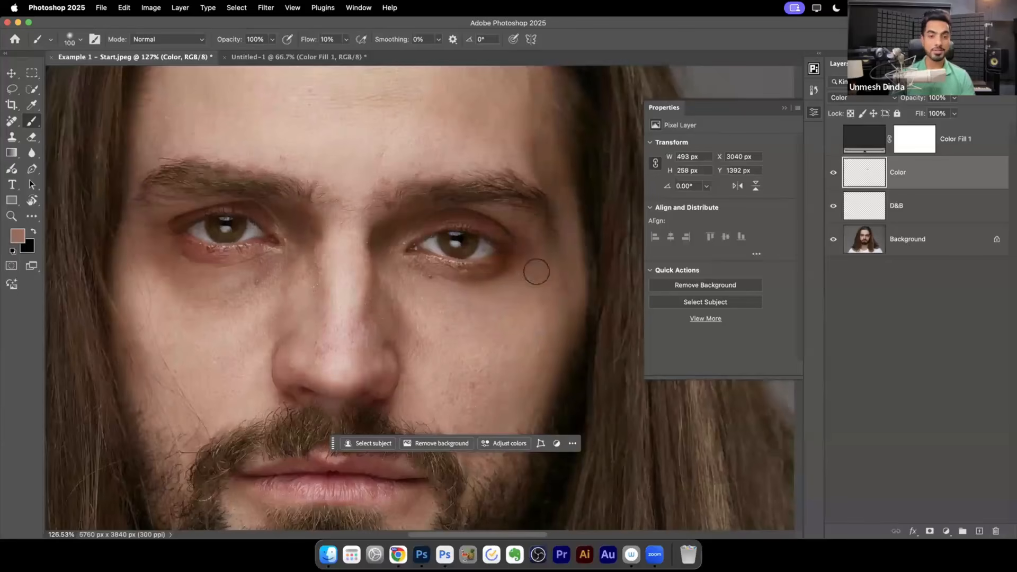
# Compare the whole face with and without the Color and D&B layers.
pyautogui.scroll(-2, 524, 267)
pyautogui.scroll(-2, 578, 258)
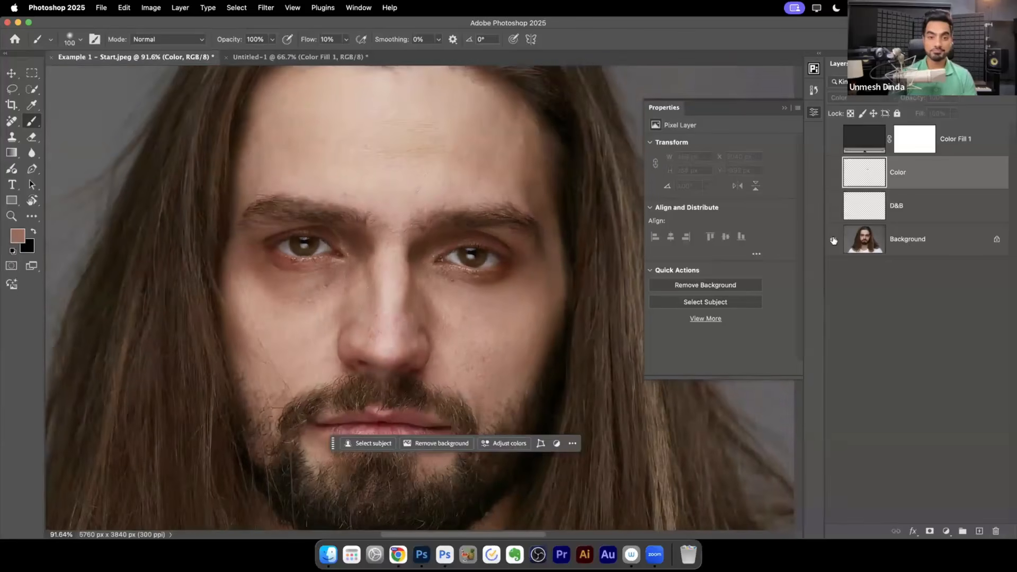
pyautogui.keyDown('alt'); pyautogui.click(835, 242); pyautogui.keyUp('alt')
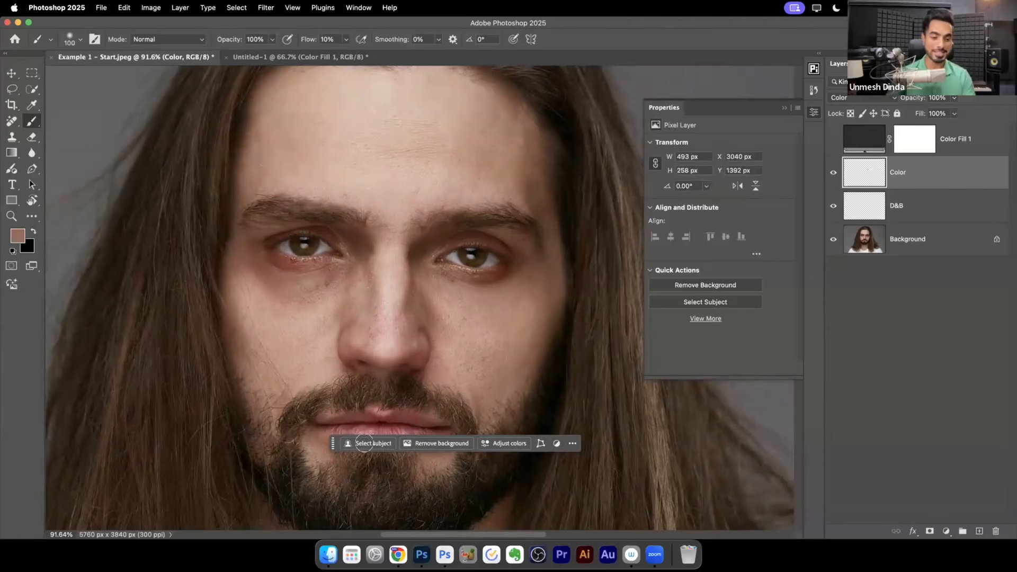
# Open Example 2 – Example.psd from Finder in Photoshop.
pyautogui.click(328, 554)
pyautogui.moveTo(346, 244); pyautogui.dragTo(383, 119)
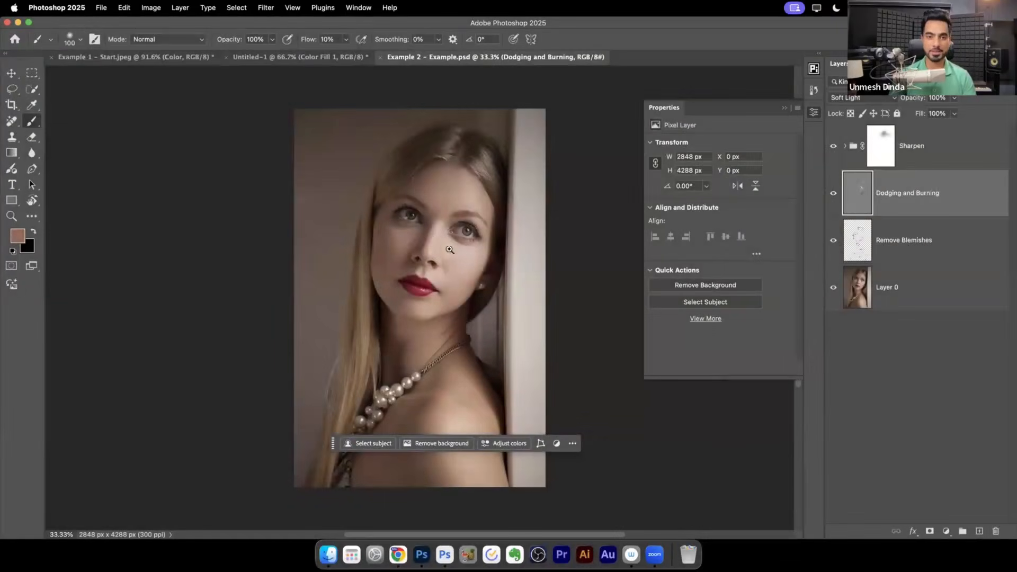
# Compare the woman's face close up with and without the Dodging and Burning layer.
pyautogui.moveTo(435, 238)
pyautogui.mouseDown()
pyautogui.moveTo(498, 229)
pyautogui.moveTo(472, 227)
pyautogui.mouseUp()
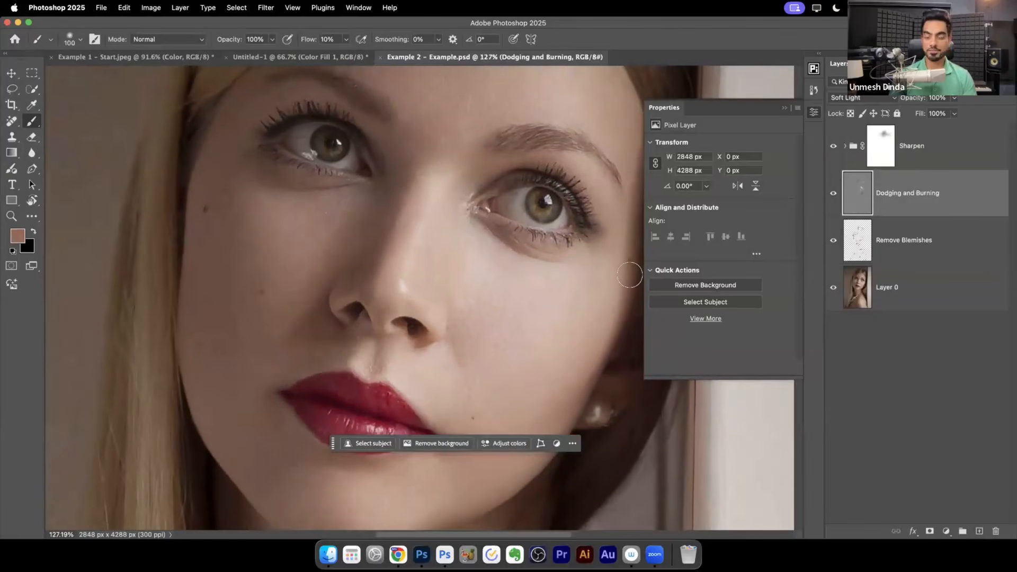
pyautogui.click(834, 194)
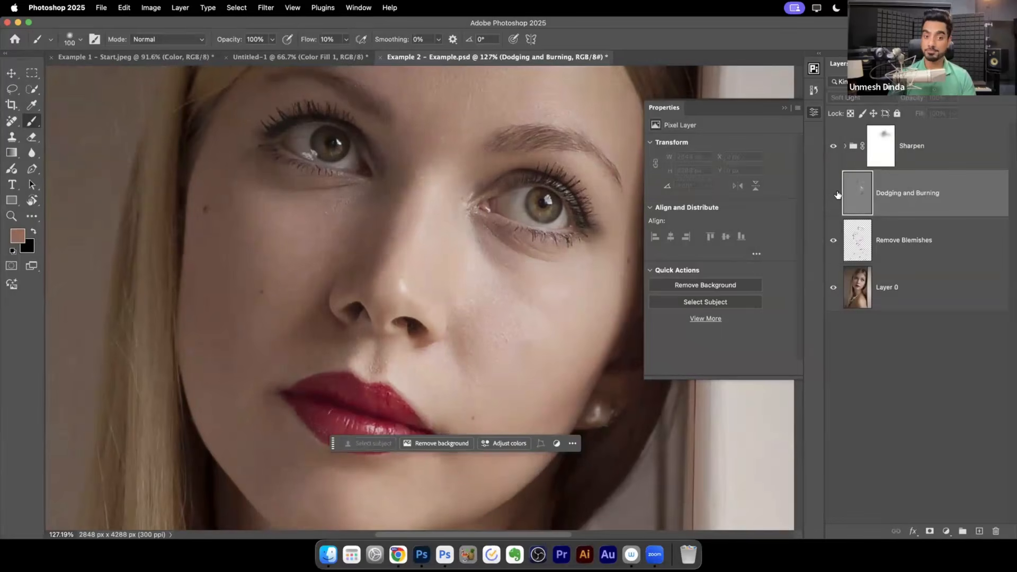
pyautogui.click(835, 195)
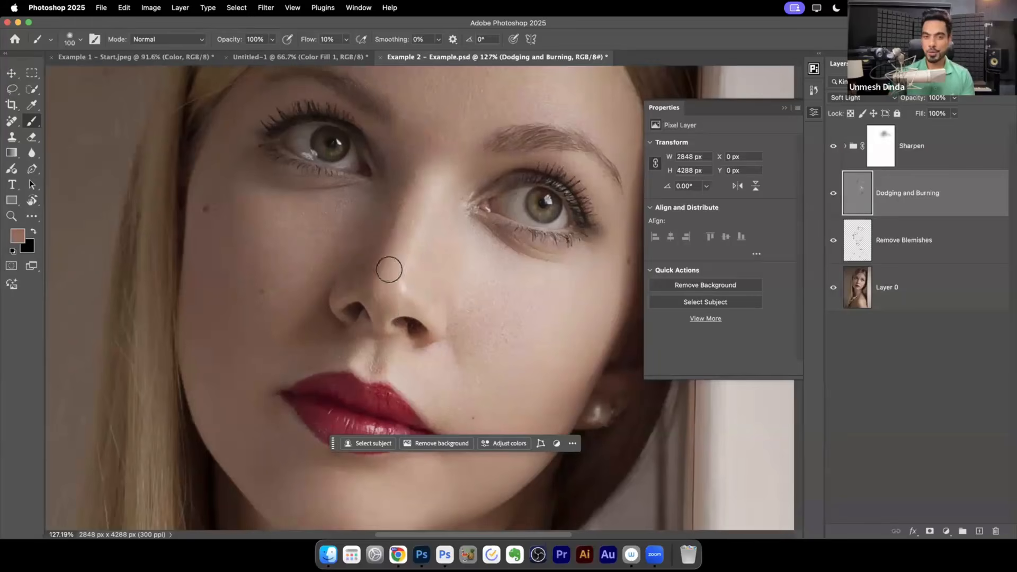
pyautogui.press('F1')
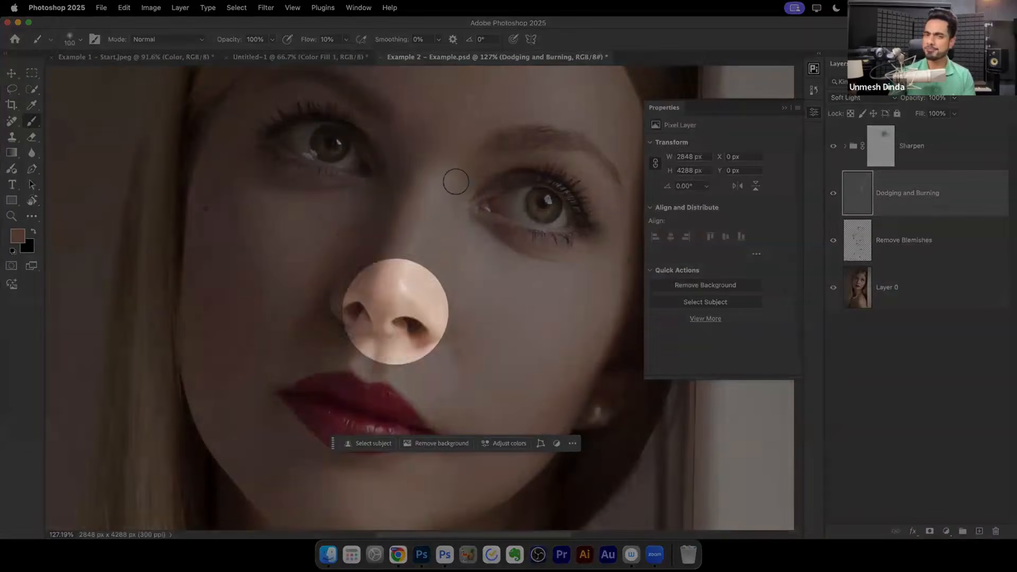
pyautogui.press('F1')
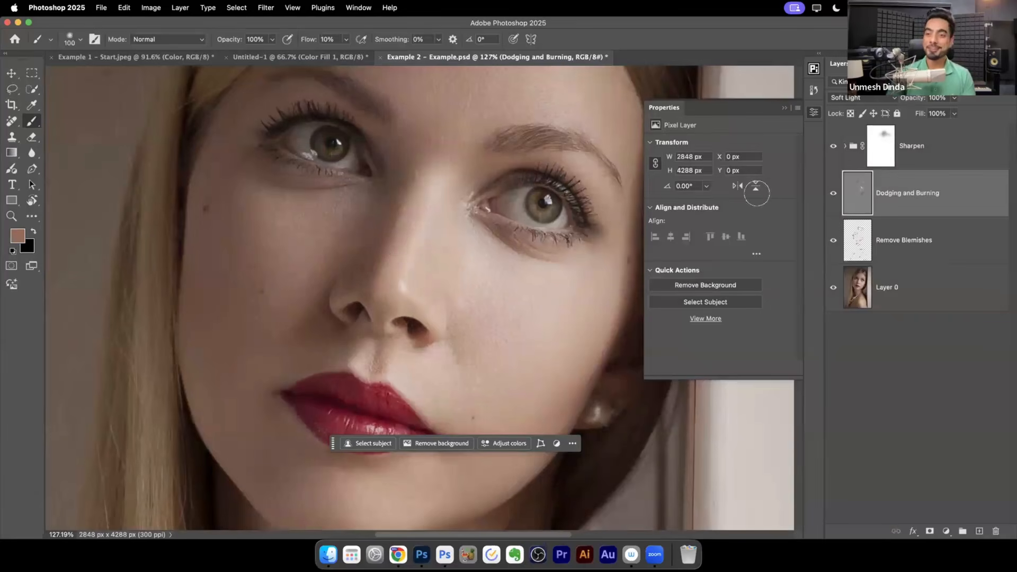
# Examine the Dodging and Burning layer's strokes on their own, and compare the full portrait with and without that layer.
pyautogui.keyDown('alt'); pyautogui.click(832, 196); pyautogui.keyUp('alt')
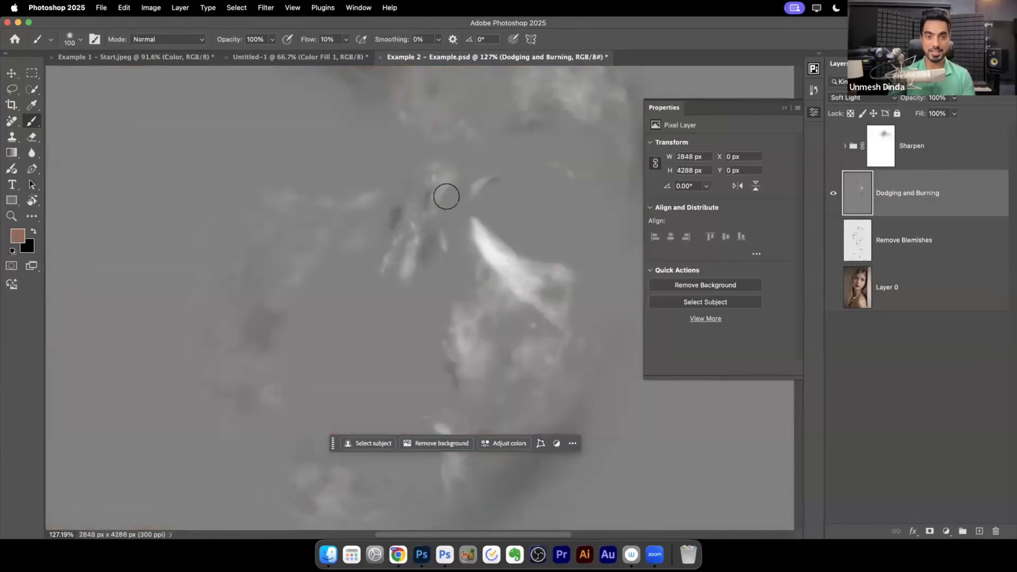
pyautogui.scroll(5, 454, 188)
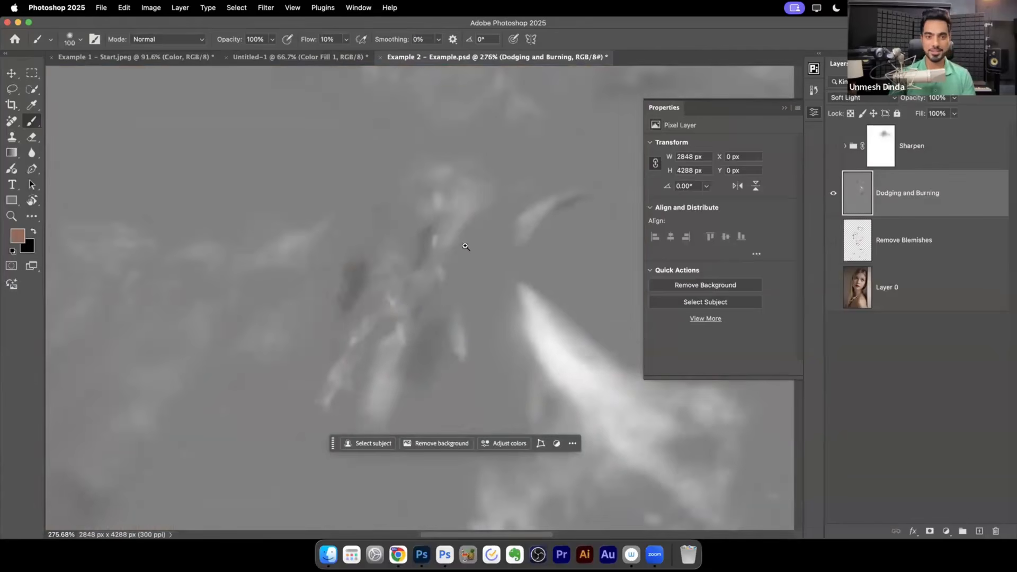
pyautogui.scroll(-5, 435, 257)
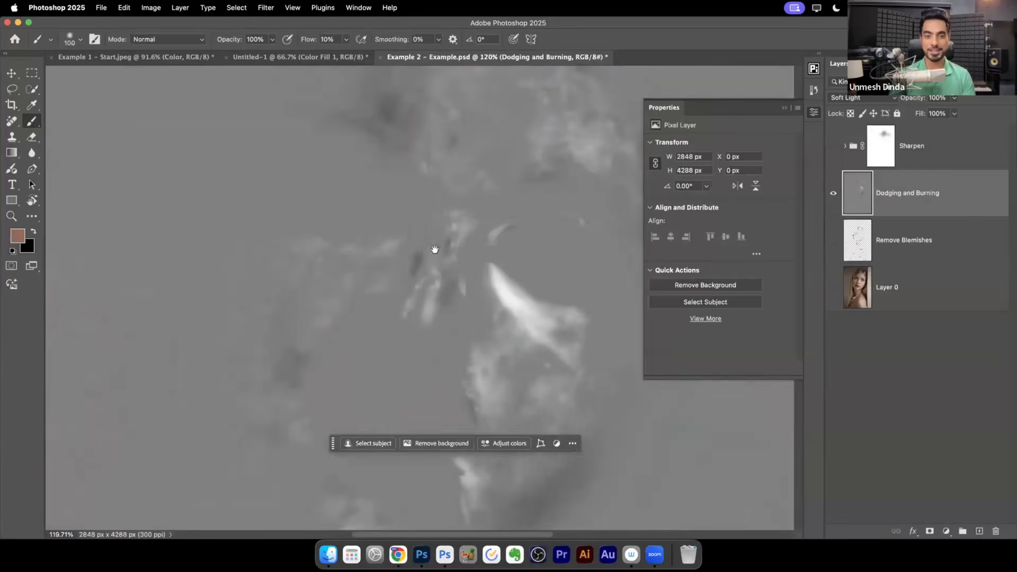
pyautogui.keyDown('alt'); pyautogui.click(833, 196); pyautogui.keyUp('alt')
pyautogui.click(833, 196)
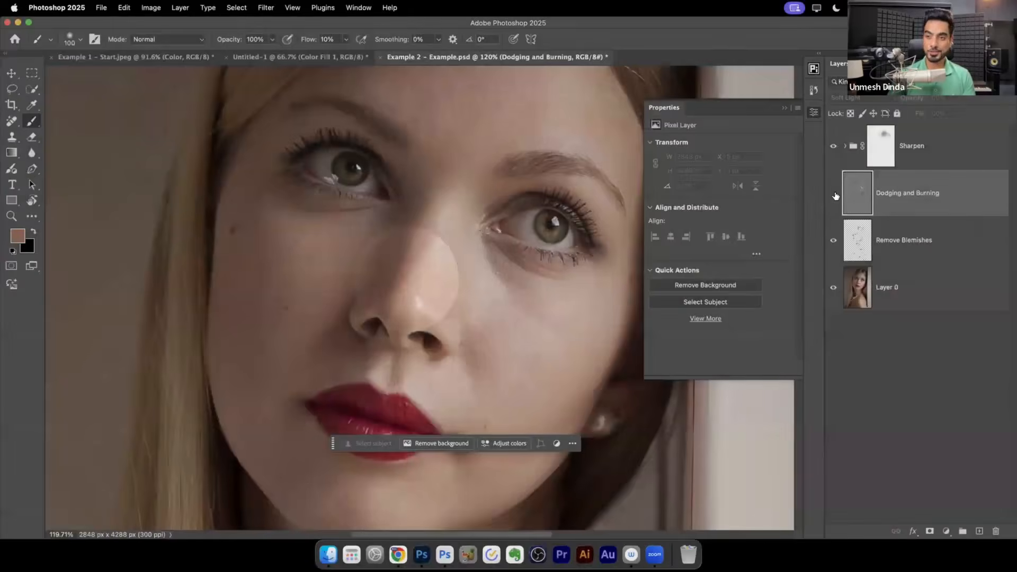
pyautogui.click(834, 196)
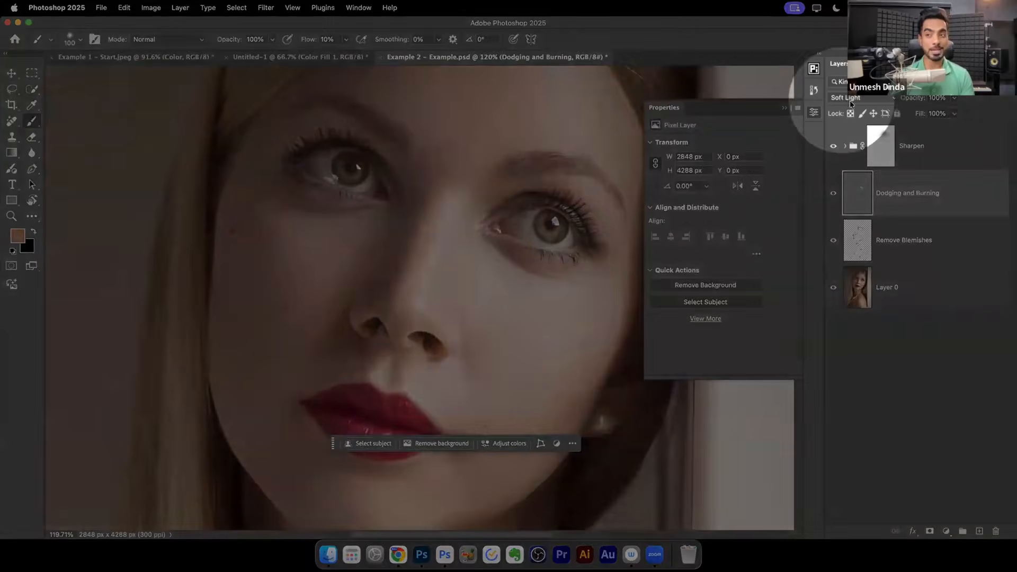
# Switch to the Untitled-1 gradient document.
pyautogui.click(285, 57)
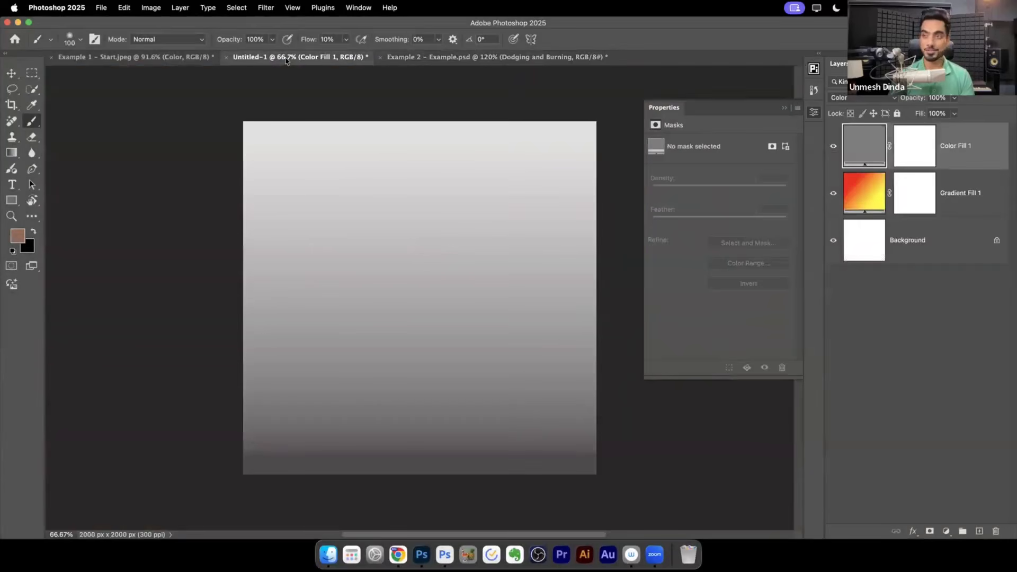